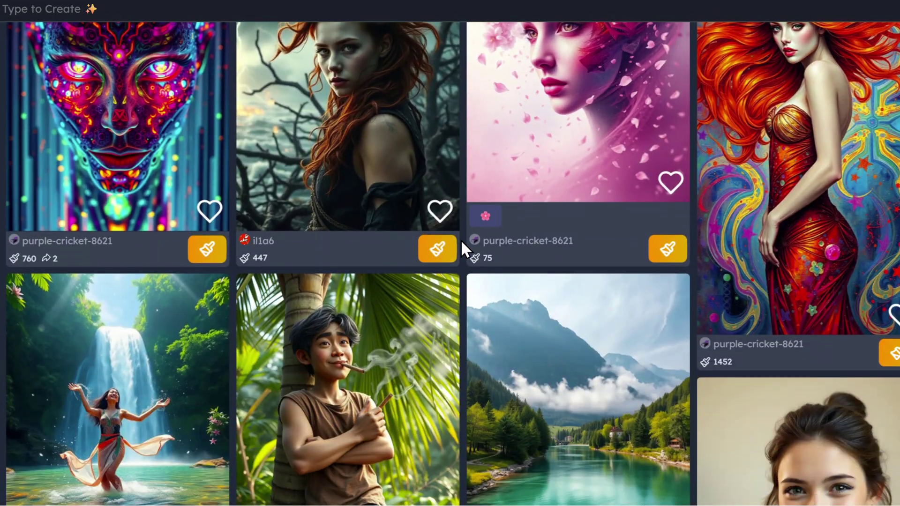
# Scroll down the Latest feed and open the clown creation in a larger view
pyautogui.scroll(-5, 460, 240)
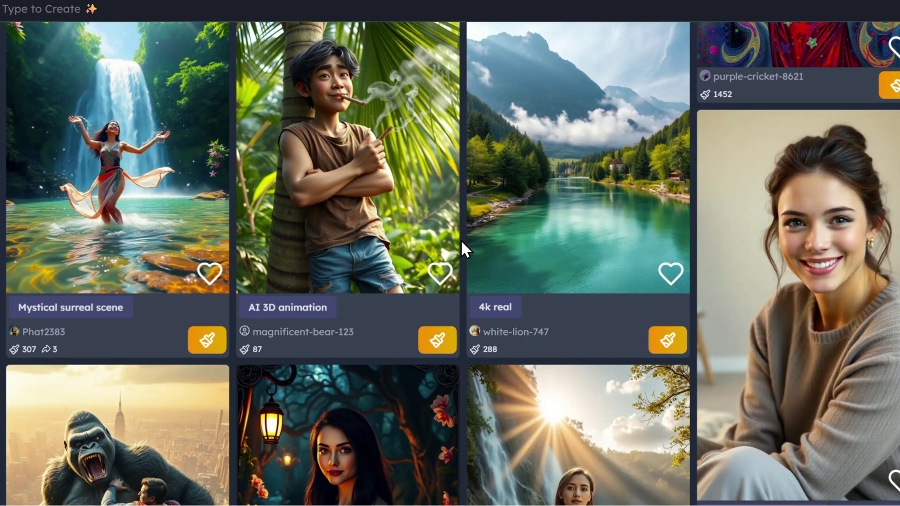
pyautogui.scroll(-4, 460, 240)
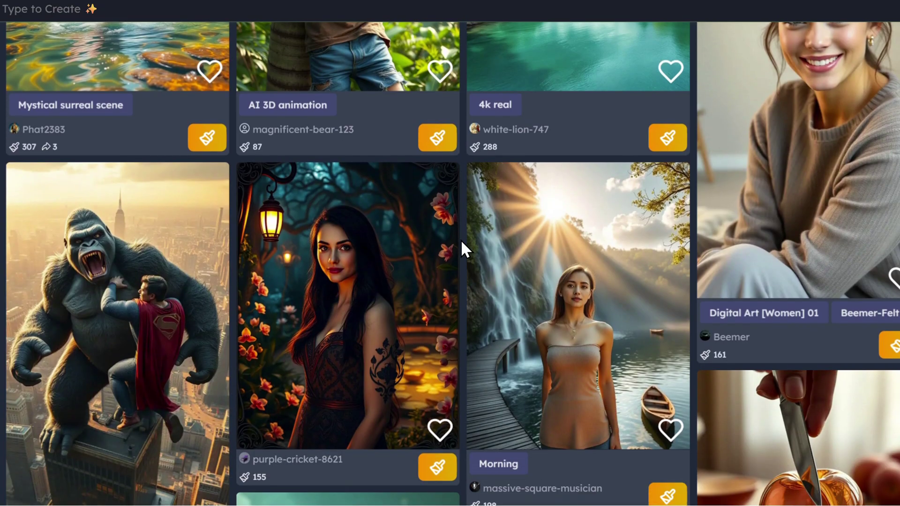
pyautogui.scroll(-5, 460, 240)
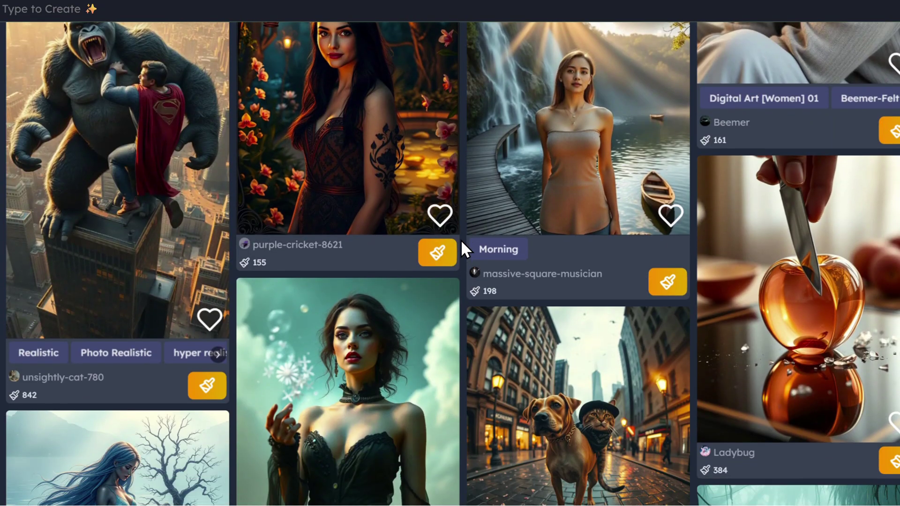
pyautogui.scroll(-8, 461, 240)
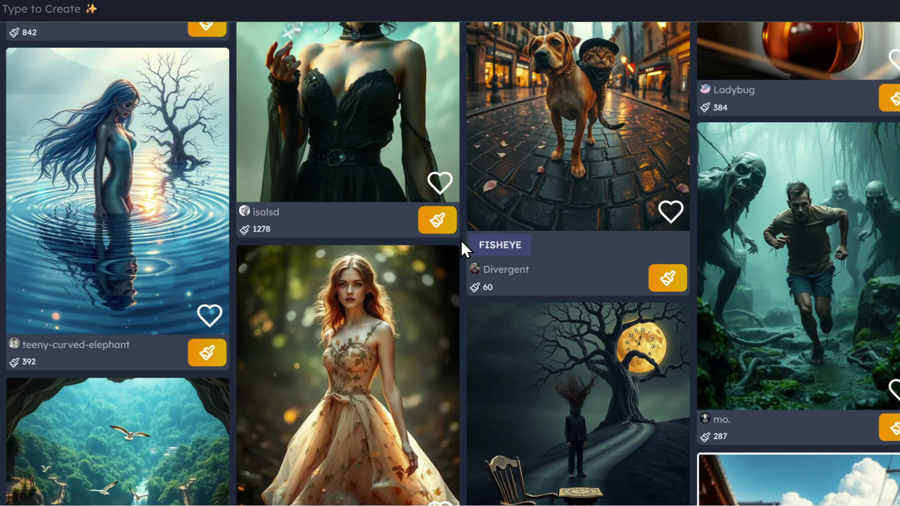
pyautogui.scroll(-5, 460, 240)
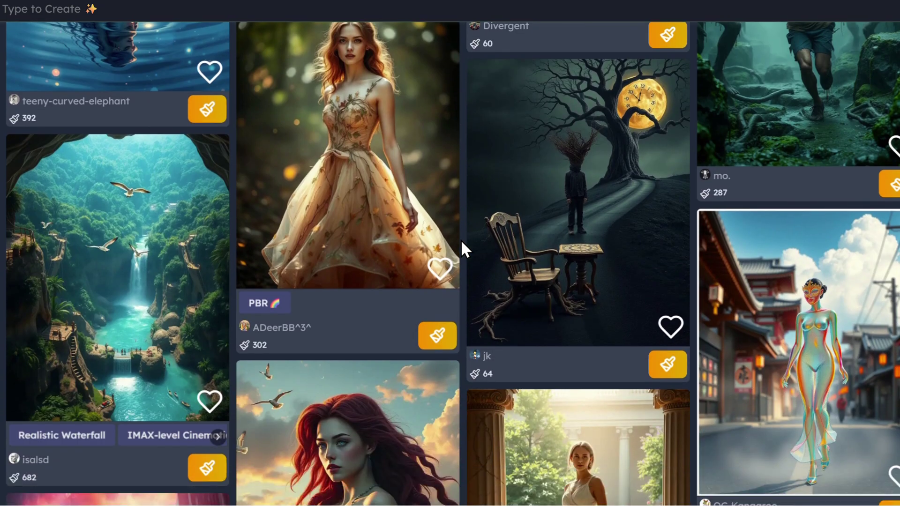
pyautogui.scroll(-5, 460, 240)
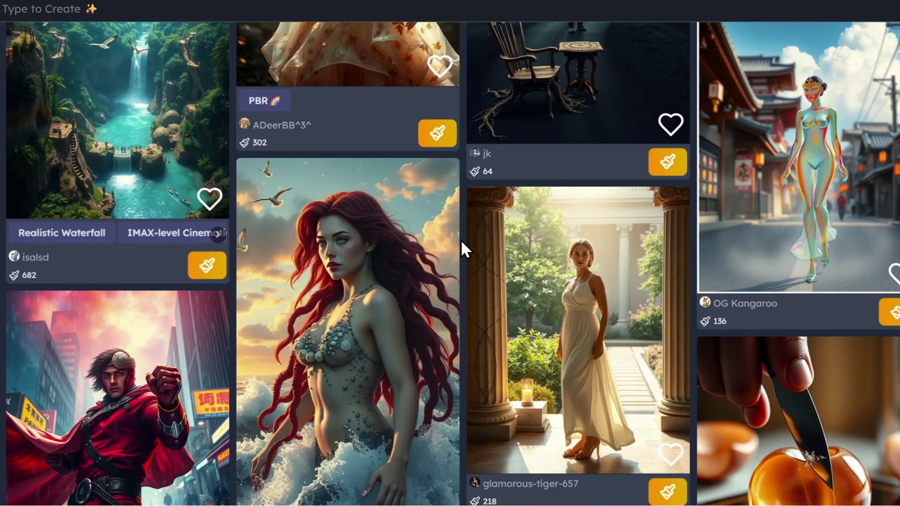
pyautogui.scroll(-4, 460, 240)
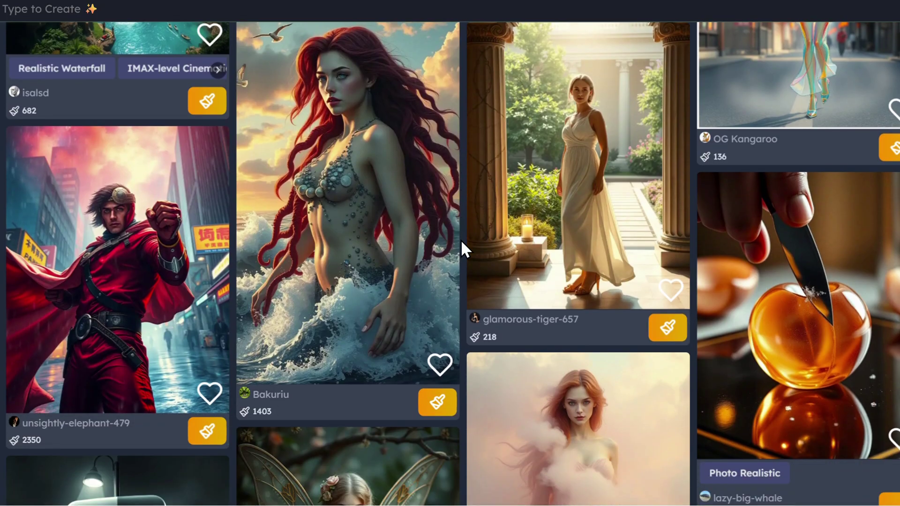
pyautogui.scroll(-6, 460, 240)
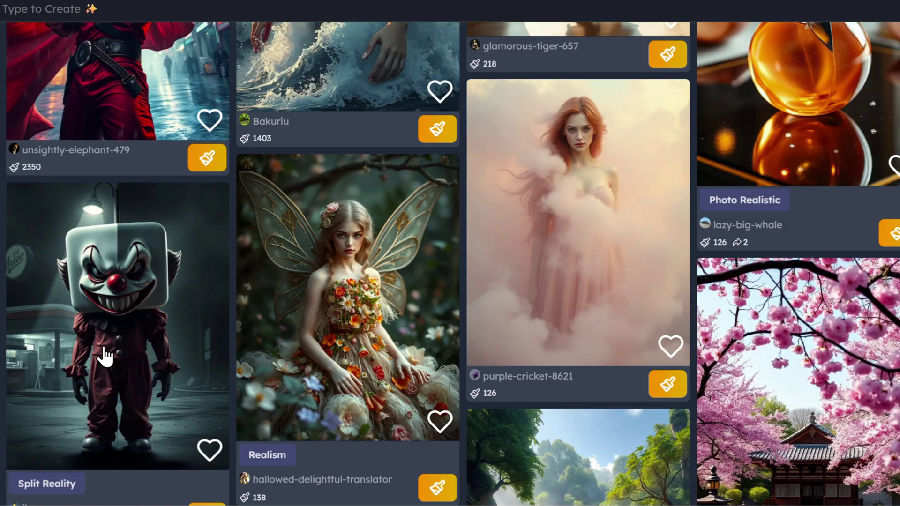
pyautogui.click(123, 347)
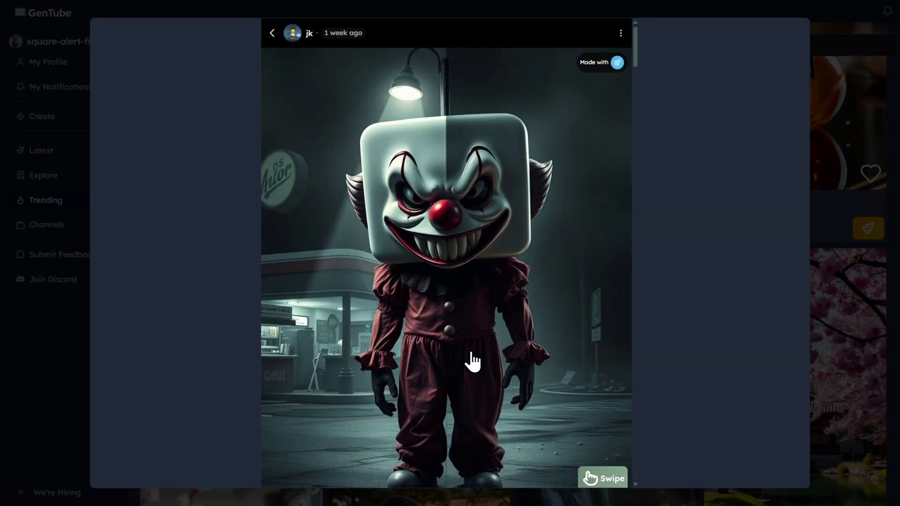
pyautogui.scroll(-2, 654, 393)
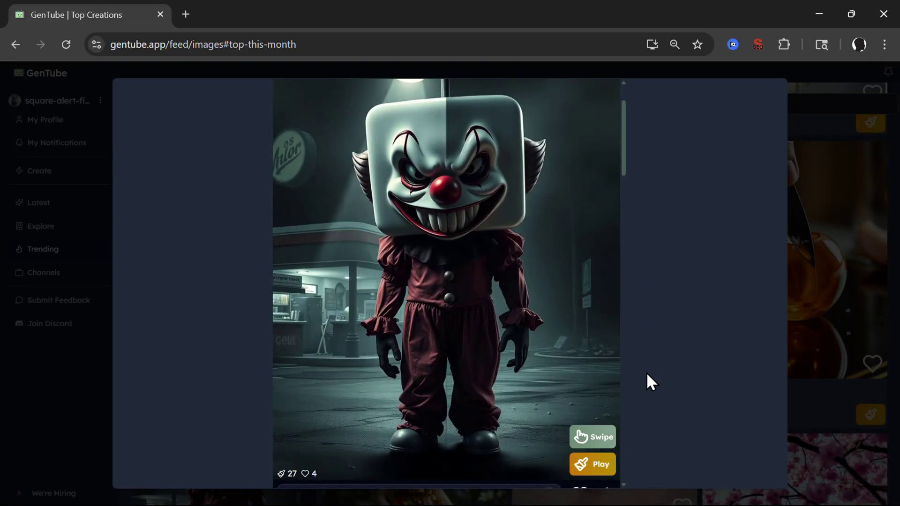
# Swipe the clown through its Chibi and Pop Art restyles, then return to the feed
pyautogui.click(588, 441)
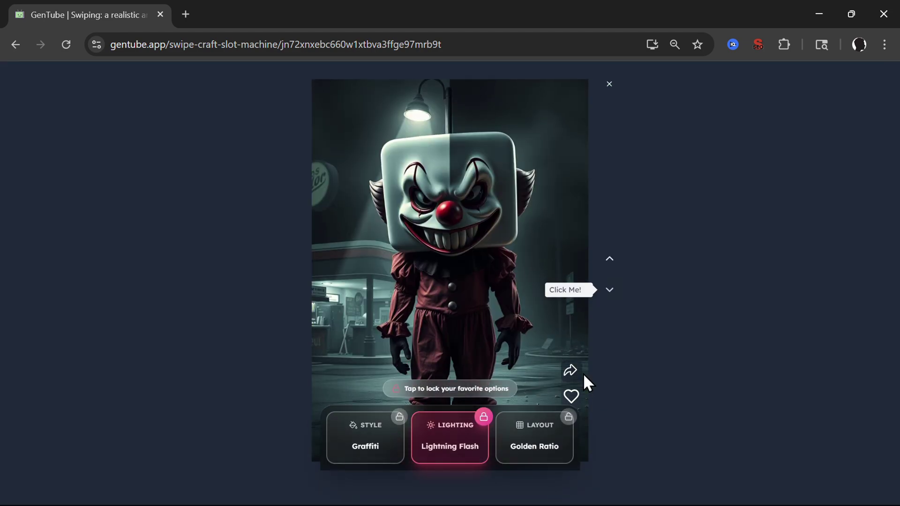
pyautogui.click(611, 292)
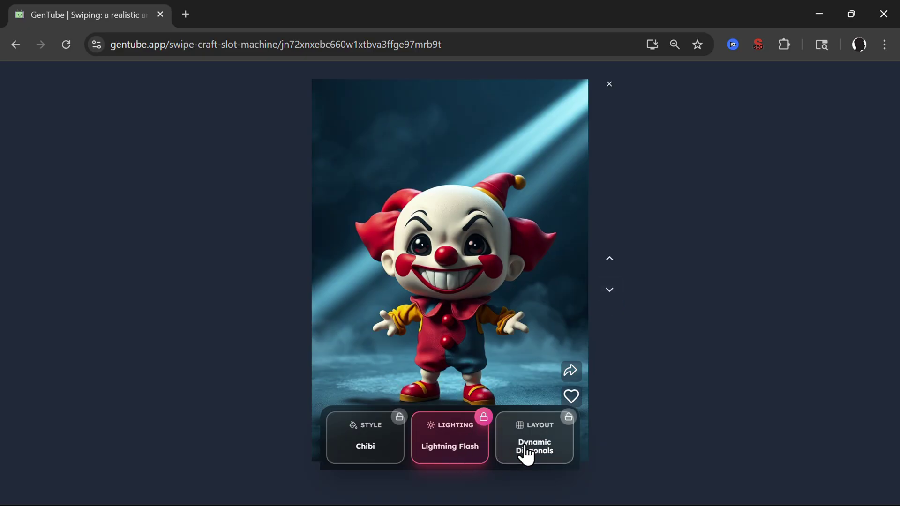
pyautogui.click(615, 292)
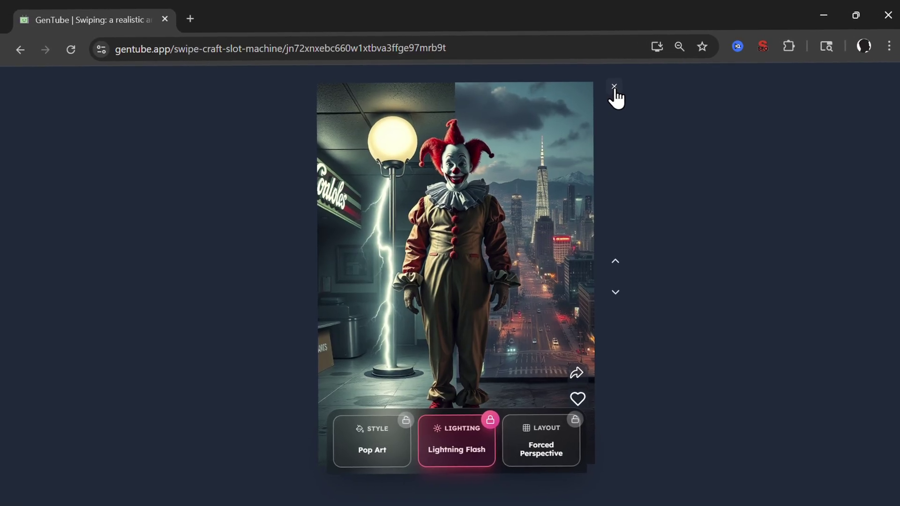
pyautogui.click(609, 84)
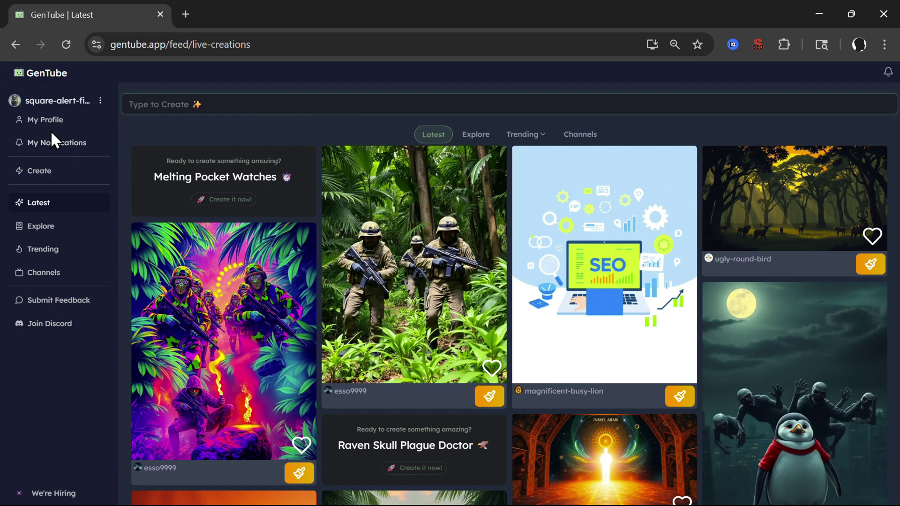
# On the Create page, enter the prompt 'black cat fat inthe forest with rollerskates and ha'
pyautogui.click(43, 172)
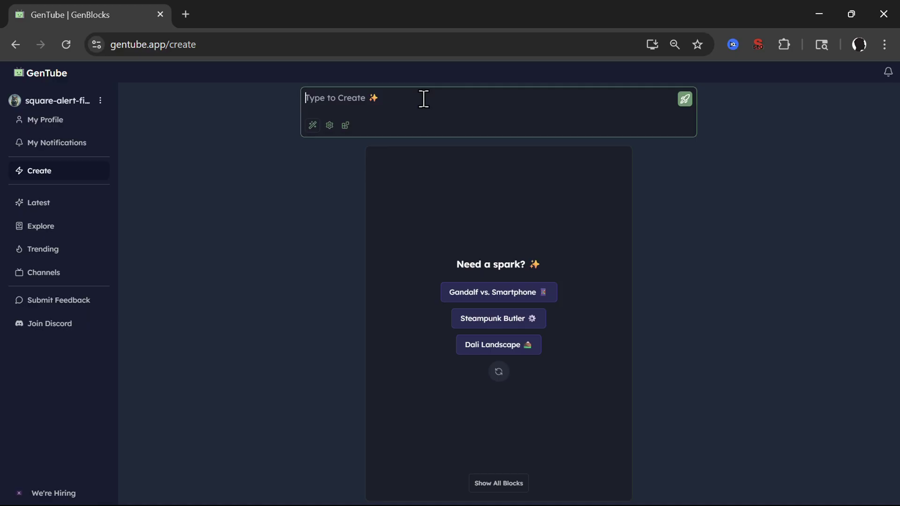
pyautogui.write('black cat')
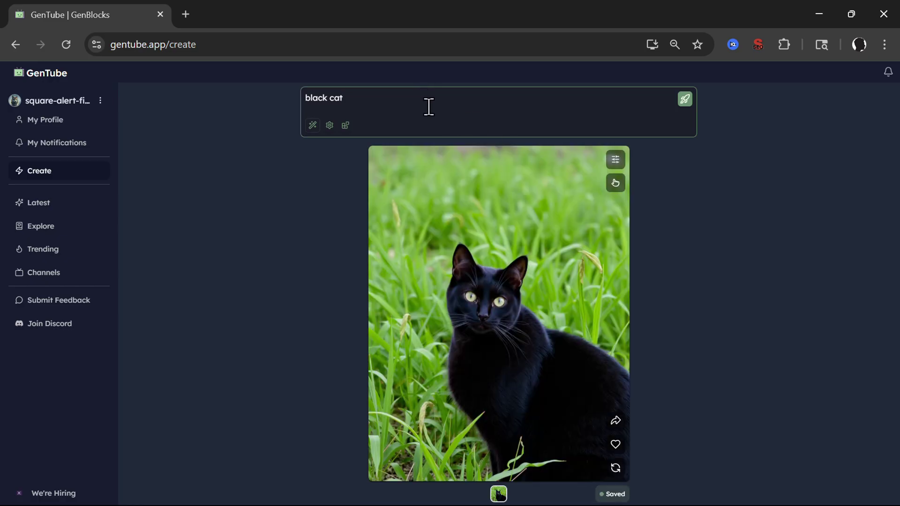
pyautogui.write(' fat')
pyautogui.write(' inthe forest')
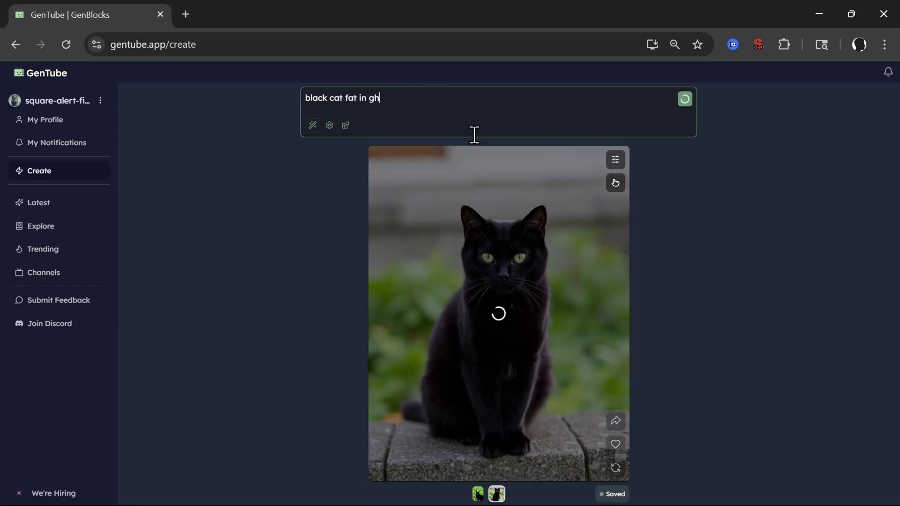
pyautogui.write(' with rollerskates')
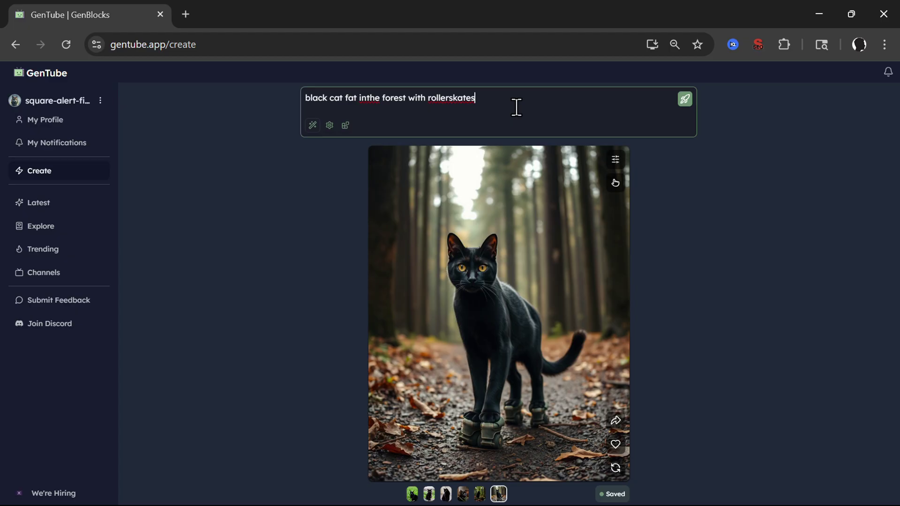
pyautogui.write(' and hat')
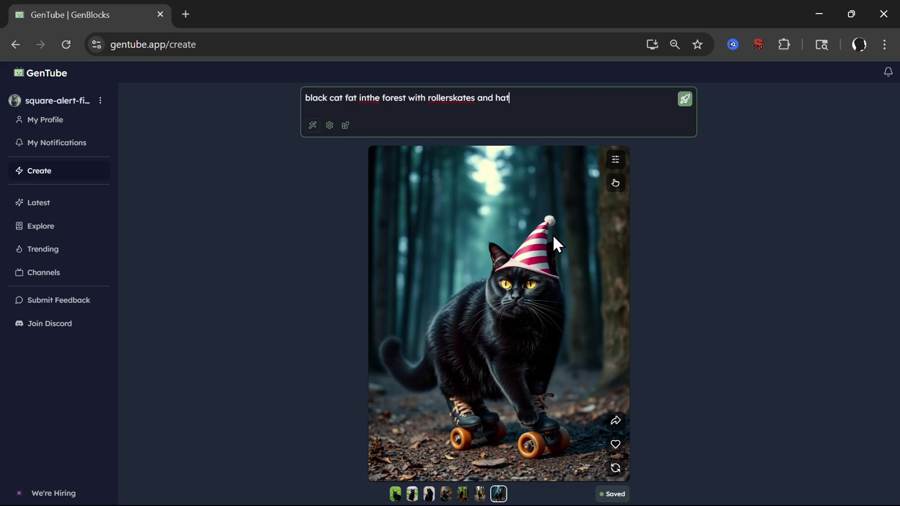
# In the style-mixing controls, replace the Watercolor blend style with Baroque
pyautogui.click(616, 162)
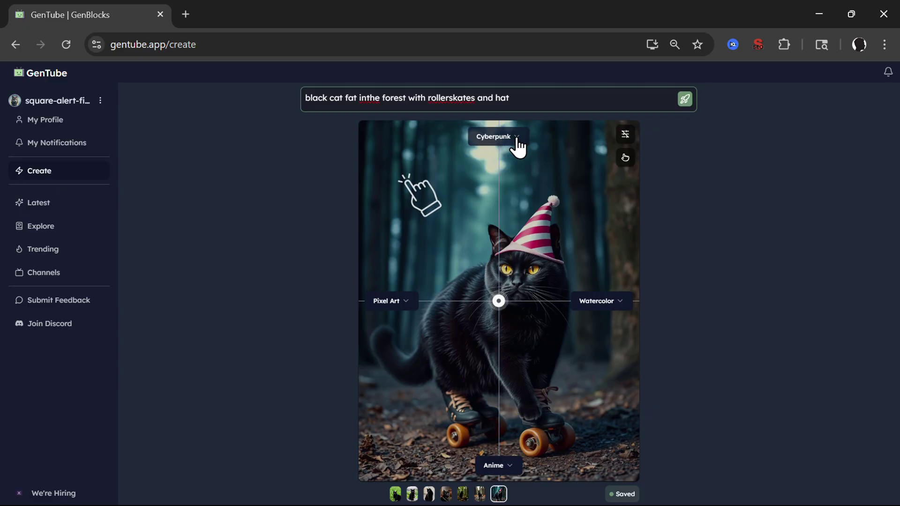
pyautogui.click(499, 135)
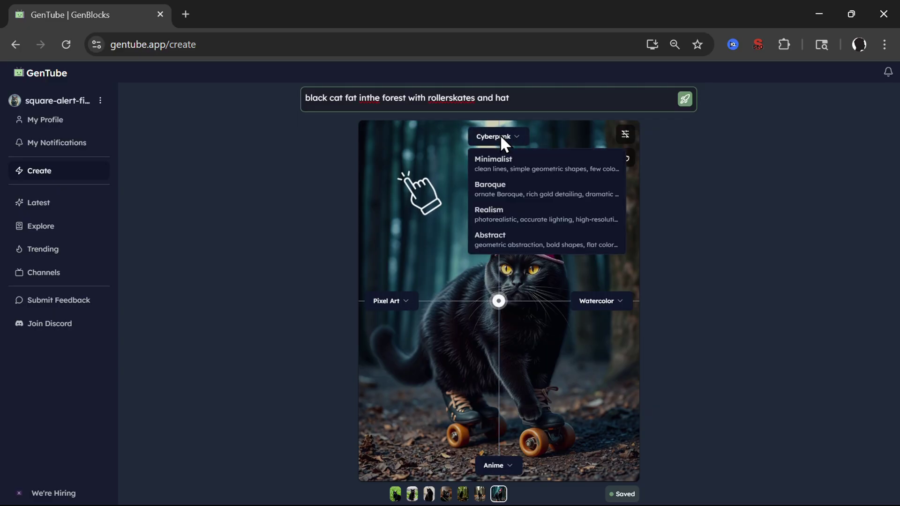
pyautogui.click(403, 306)
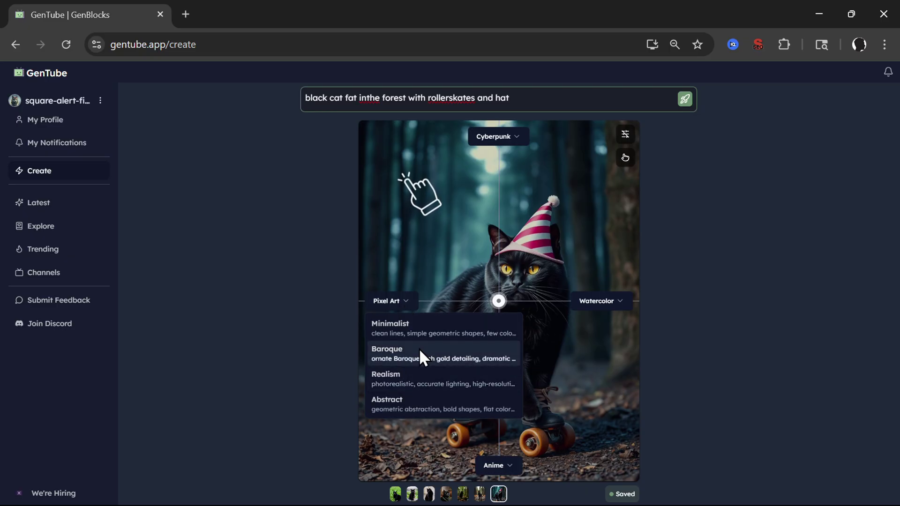
pyautogui.click(435, 241)
pyautogui.click(622, 302)
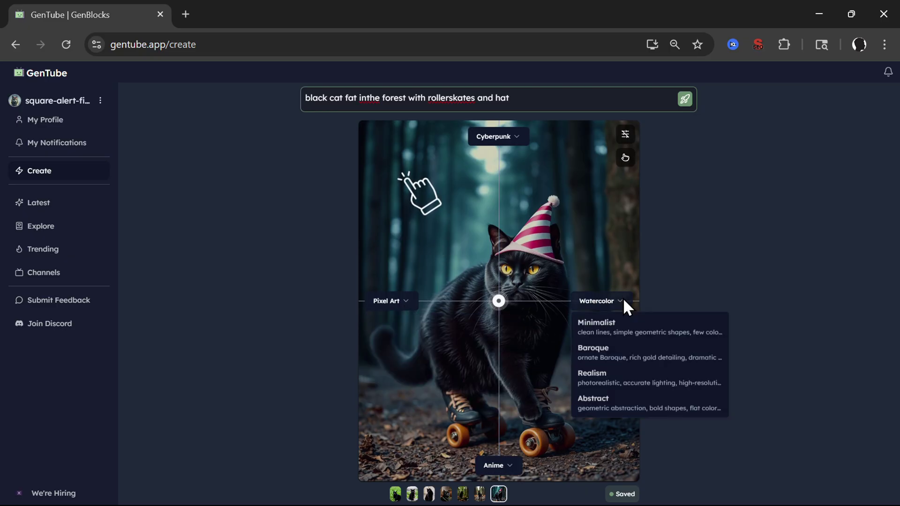
pyautogui.click(597, 353)
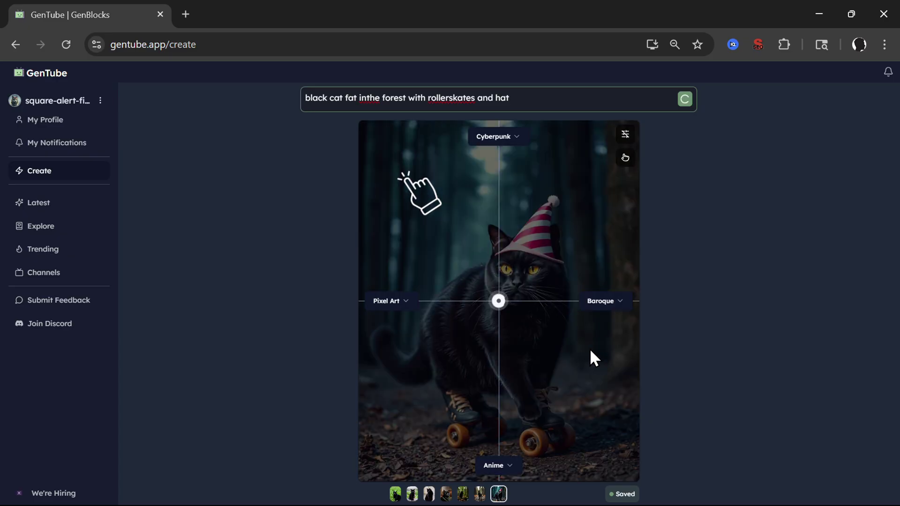
# Generate cat blends toward Baroque, Anime and finally Cyberpunk, then close the controls
pyautogui.click(495, 302)
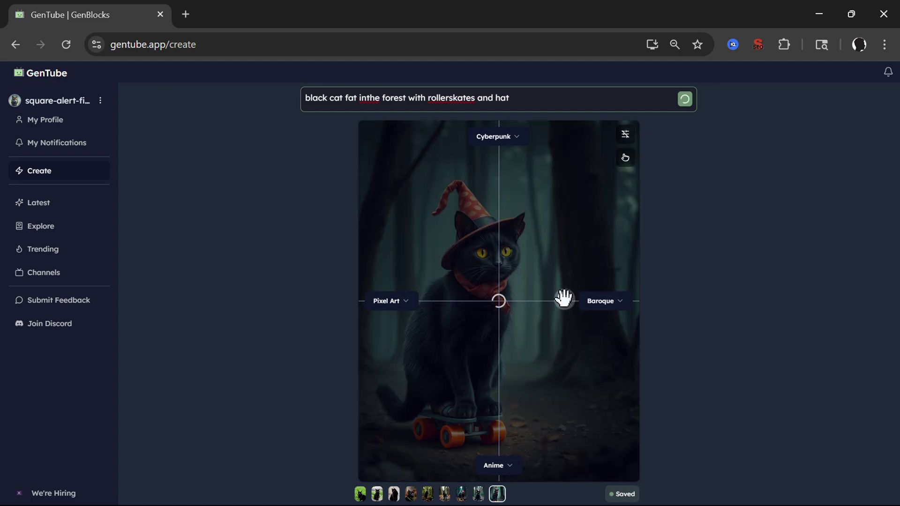
pyautogui.click(564, 300)
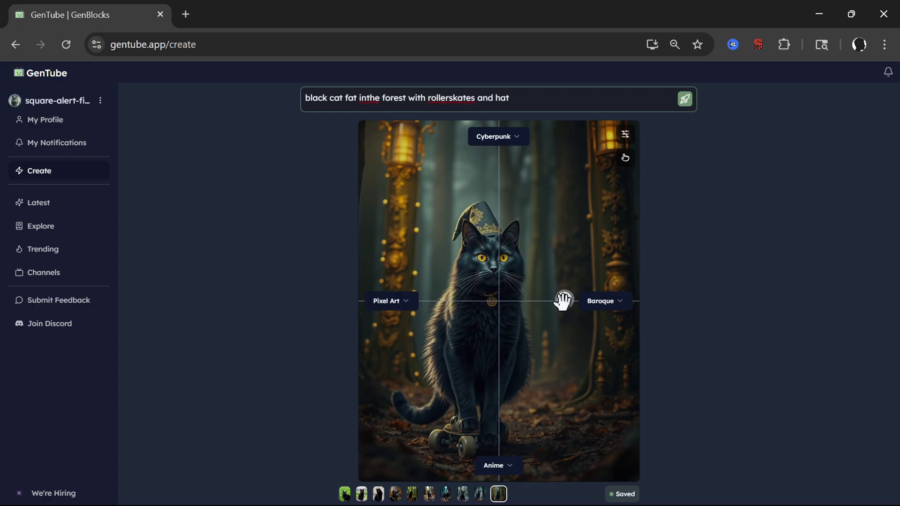
pyautogui.click(524, 350)
pyautogui.click(497, 377)
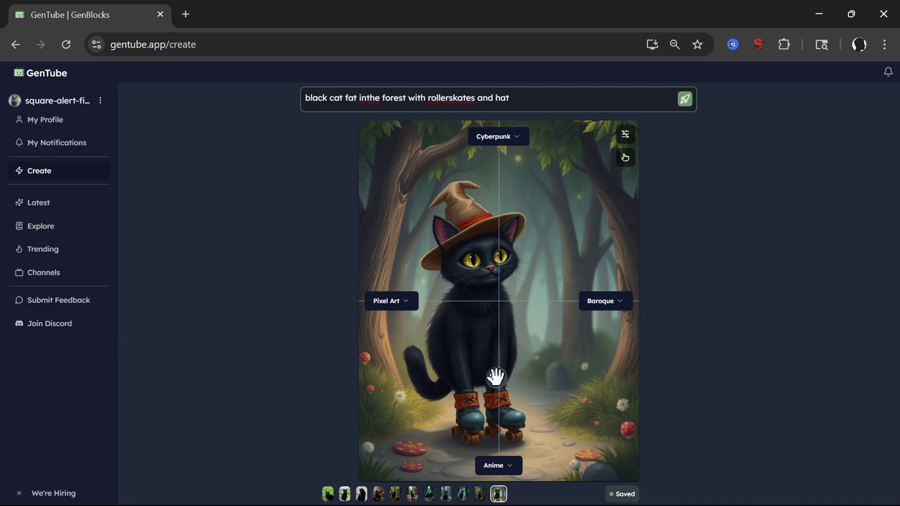
pyautogui.click(496, 378)
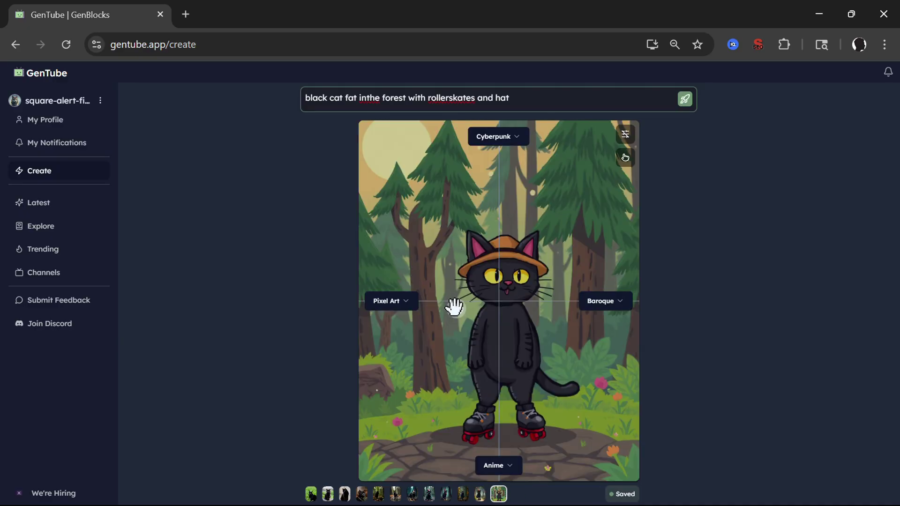
pyautogui.click(456, 306)
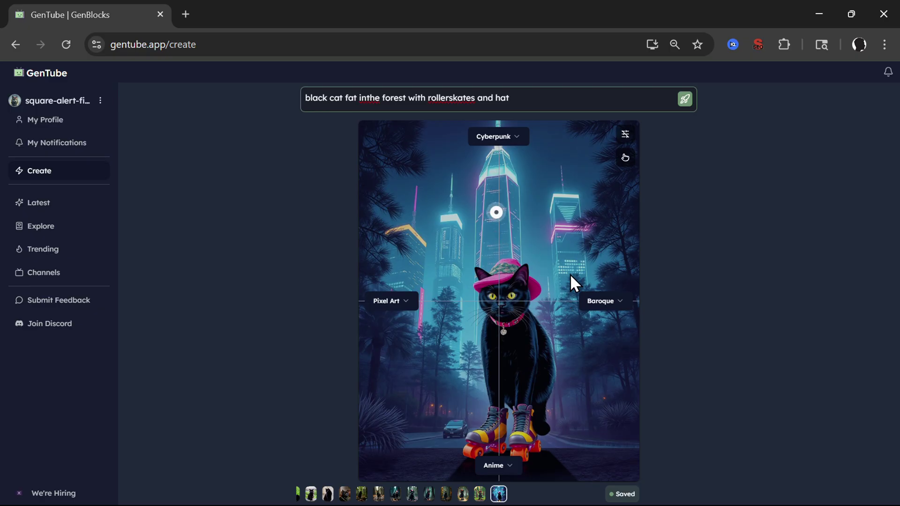
pyautogui.click(625, 136)
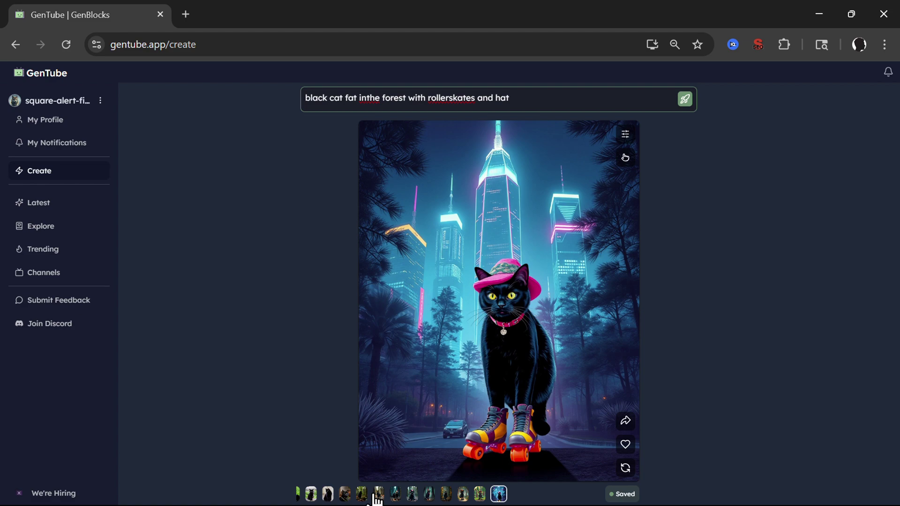
# Restore an earlier cat image, unlock Dappled lighting and swipe to a Dark Fantasy, Film Noir variant
pyautogui.click(345, 494)
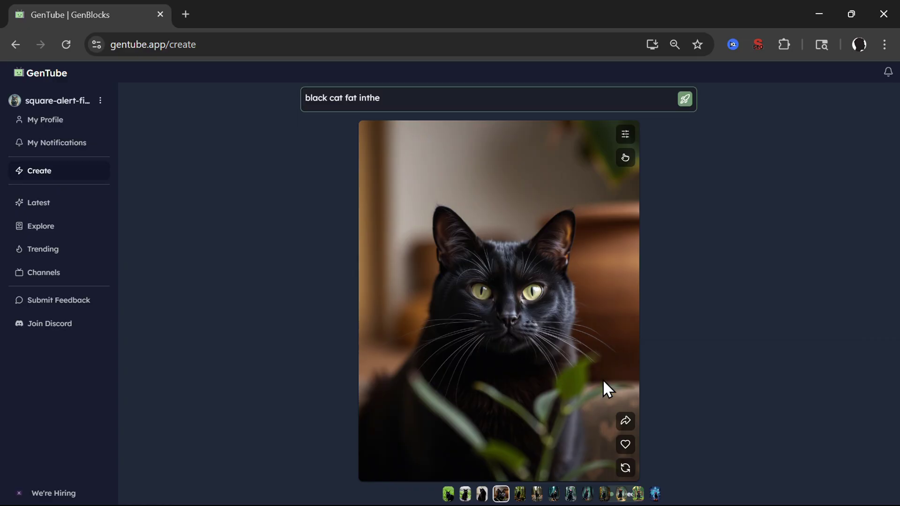
pyautogui.click(626, 162)
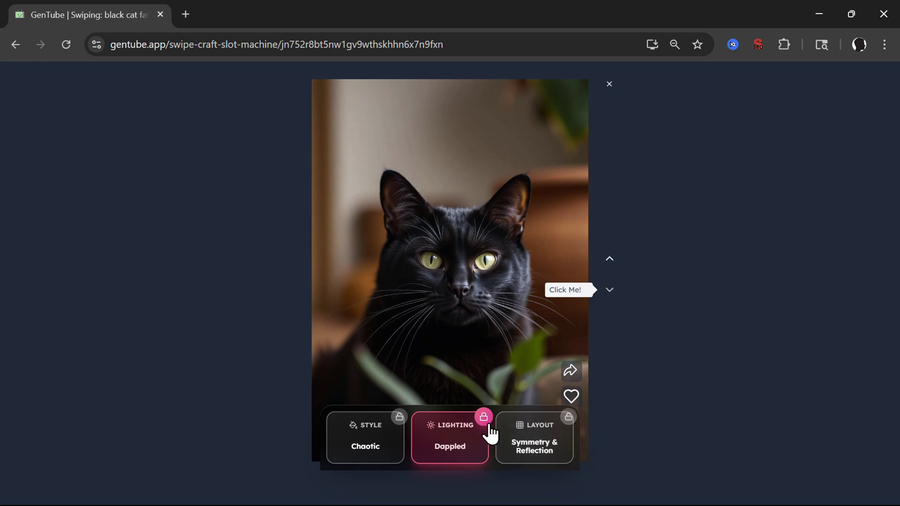
pyautogui.click(448, 436)
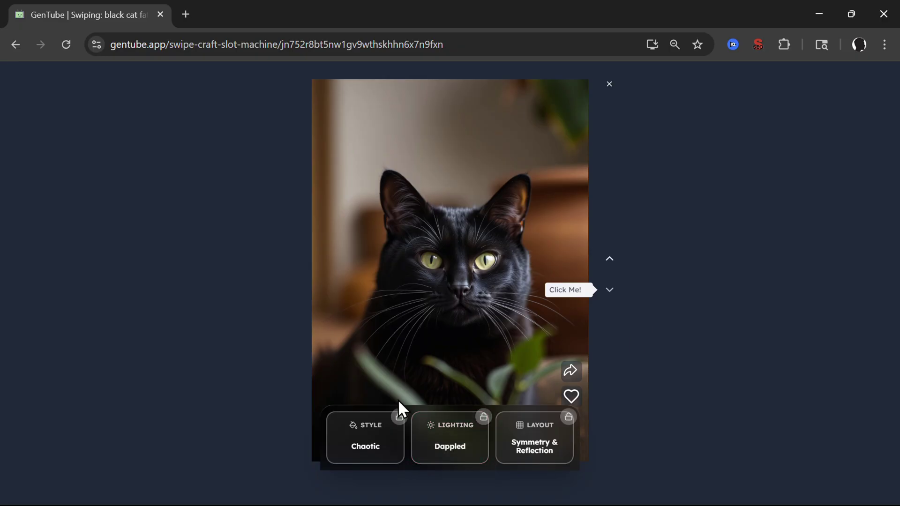
pyautogui.click(610, 291)
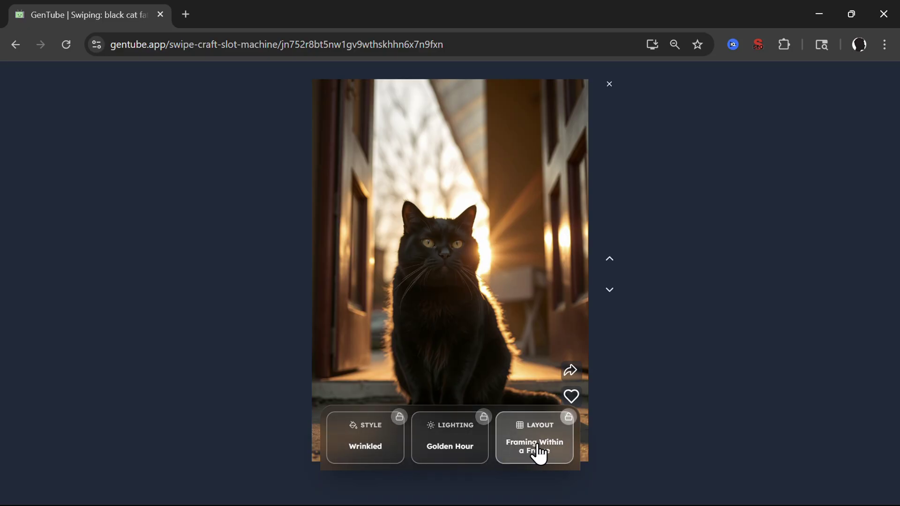
pyautogui.click(608, 293)
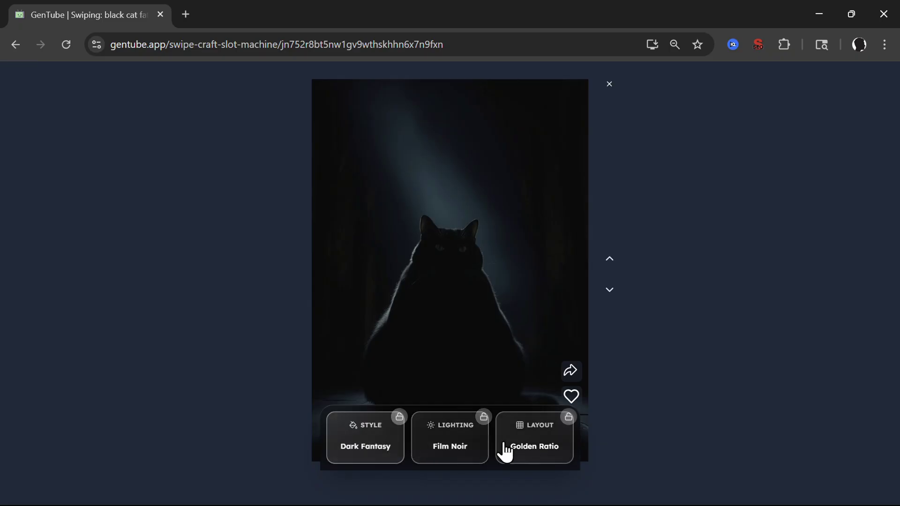
# Get one cat variant with Film Noir lighting locked, then unlock it
pyautogui.click(445, 449)
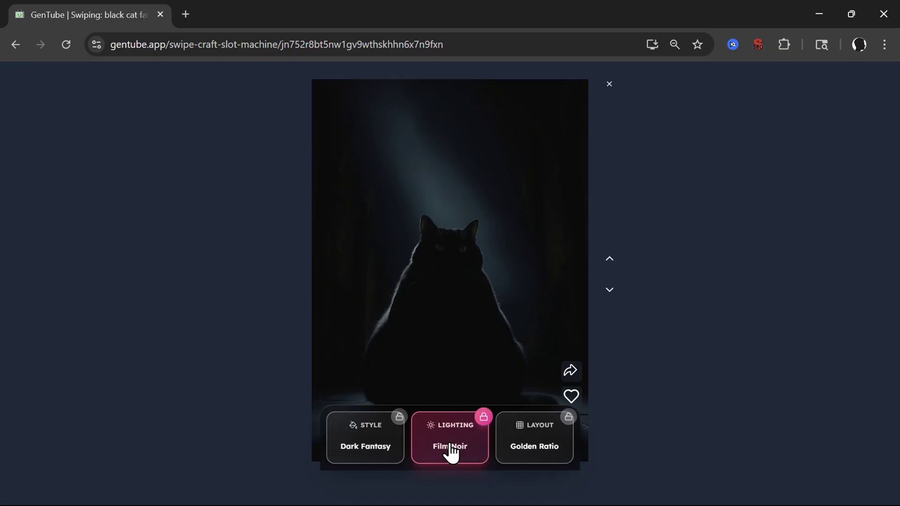
pyautogui.click(609, 295)
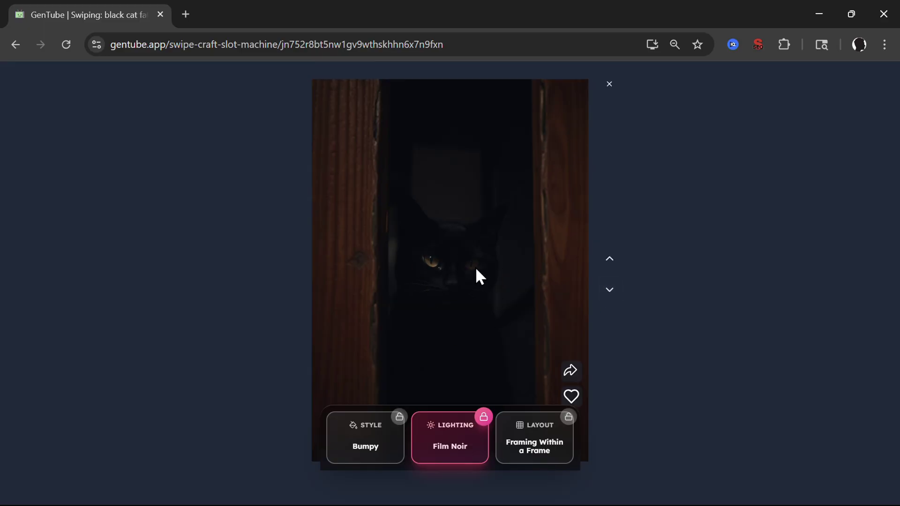
pyautogui.click(446, 452)
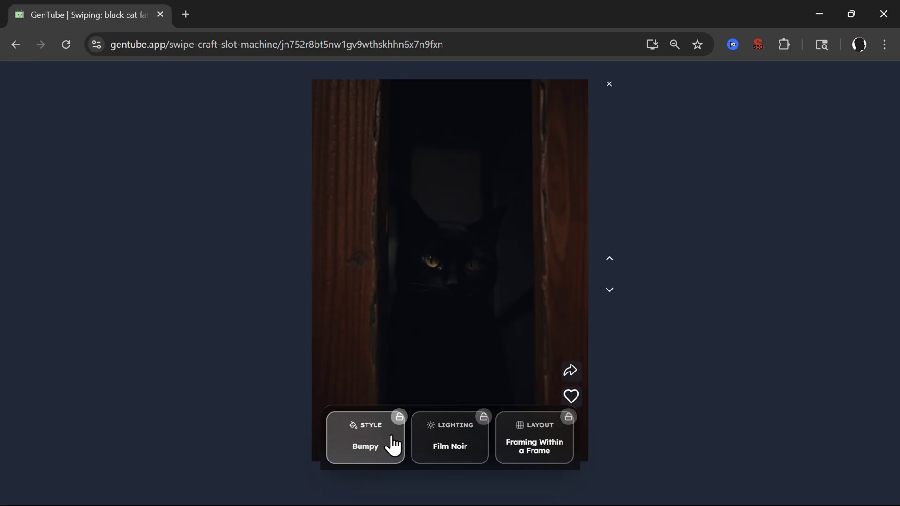
# Lock the Bumpy style and swipe through four more Bumpy-style cat variants
pyautogui.click(369, 448)
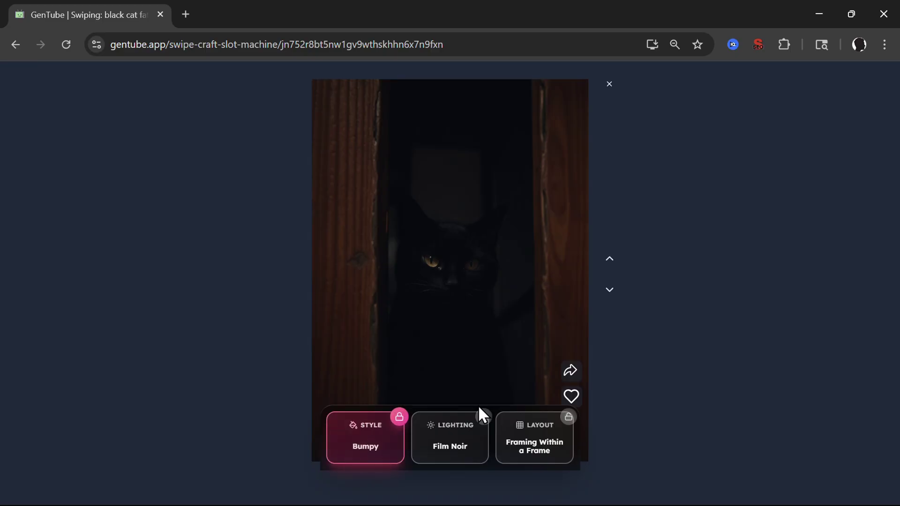
pyautogui.click(613, 295)
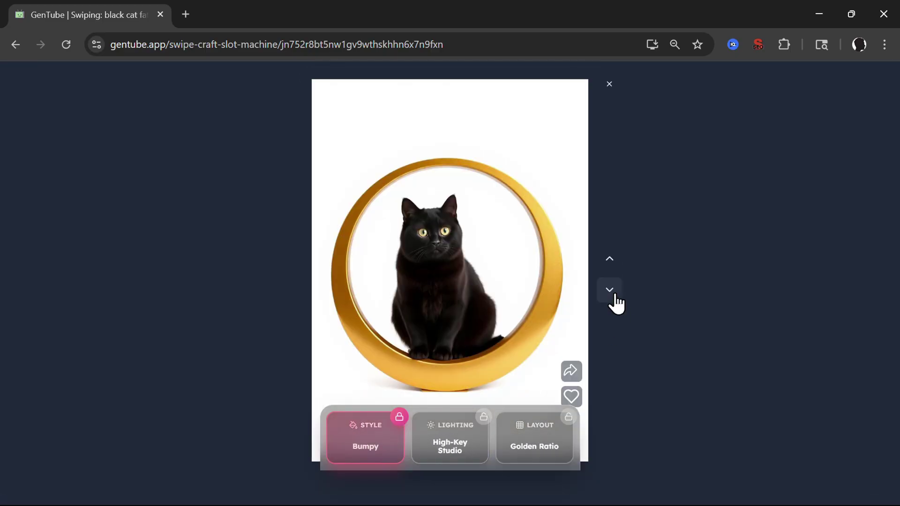
pyautogui.click(609, 292)
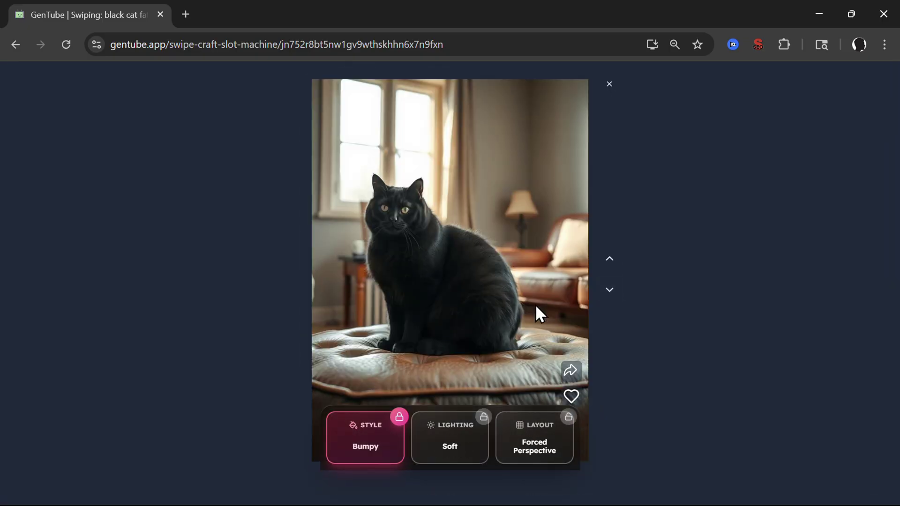
pyautogui.click(609, 295)
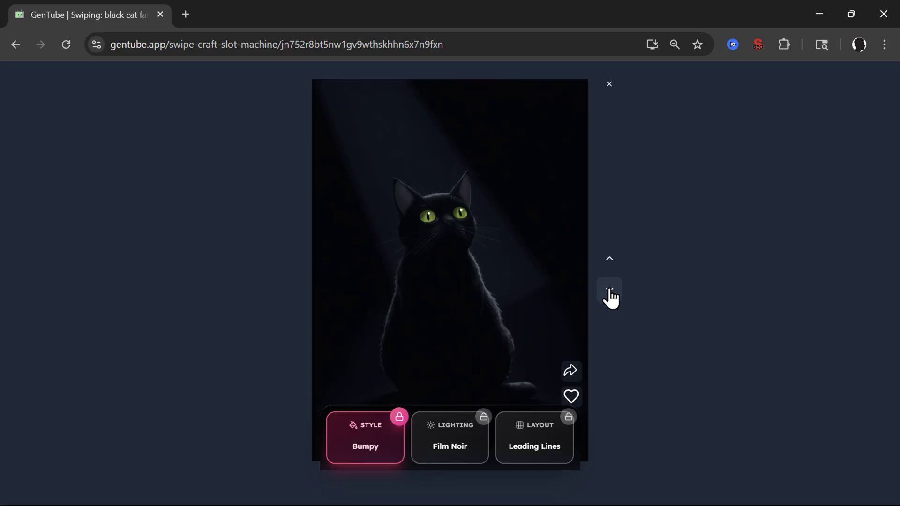
pyautogui.click(610, 295)
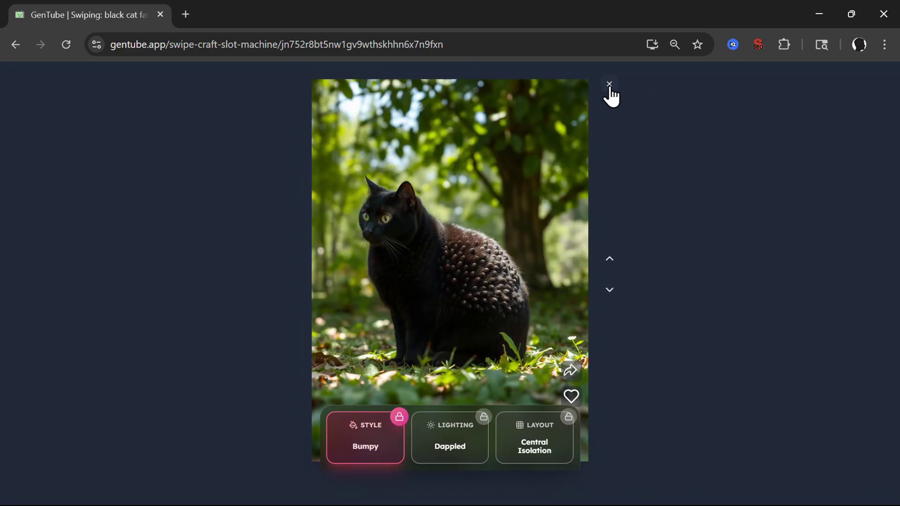
# Back on the create page, Beautify the prompt twice and expand it to read the rewritten text
pyautogui.click(609, 86)
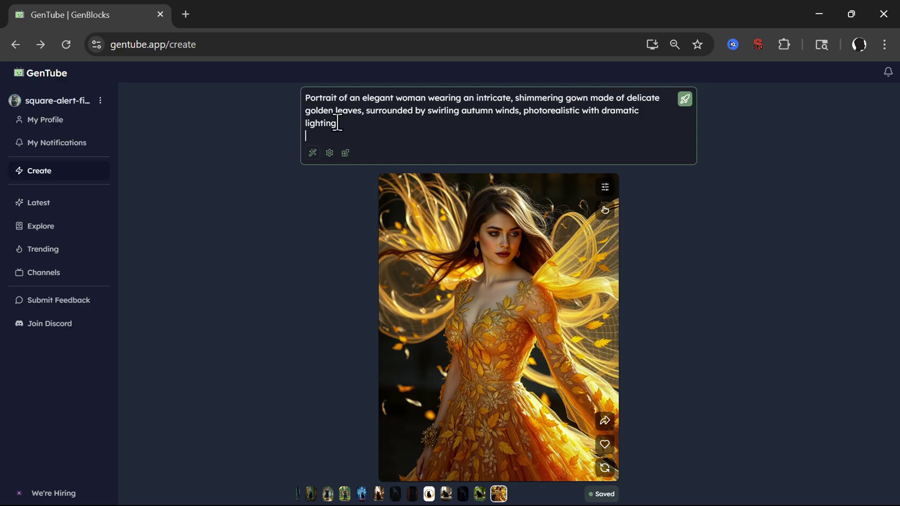
pyautogui.click(355, 120)
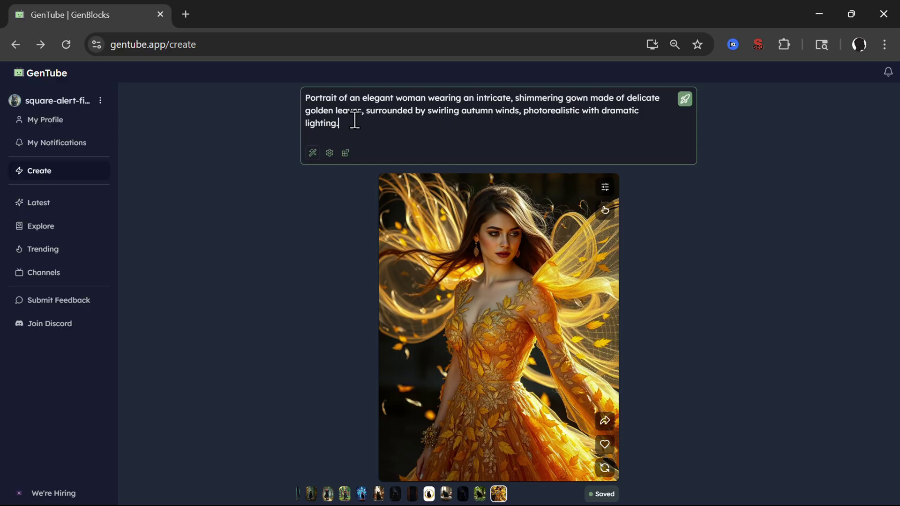
pyautogui.click(314, 157)
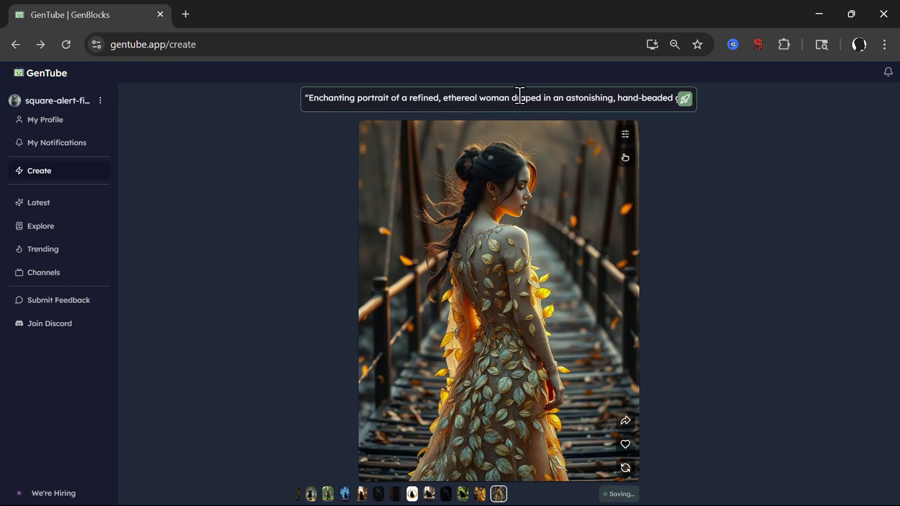
pyautogui.click(519, 94)
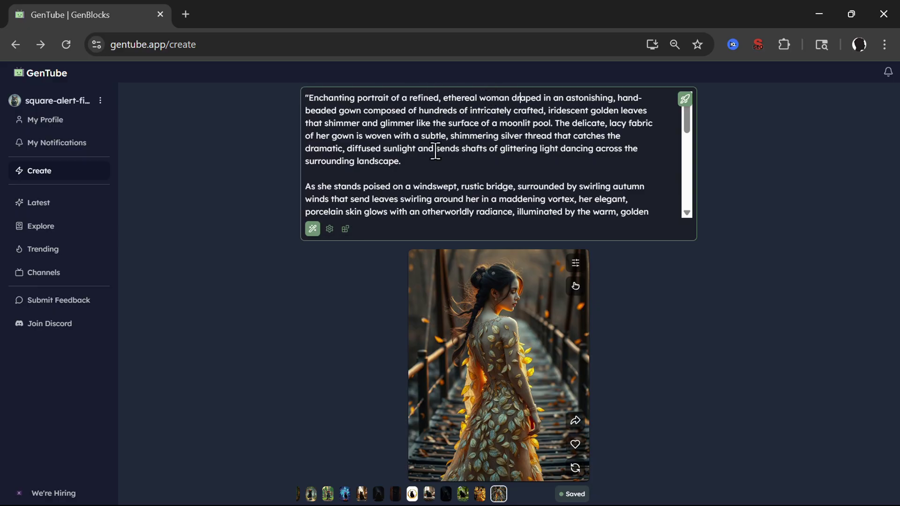
pyautogui.click(312, 229)
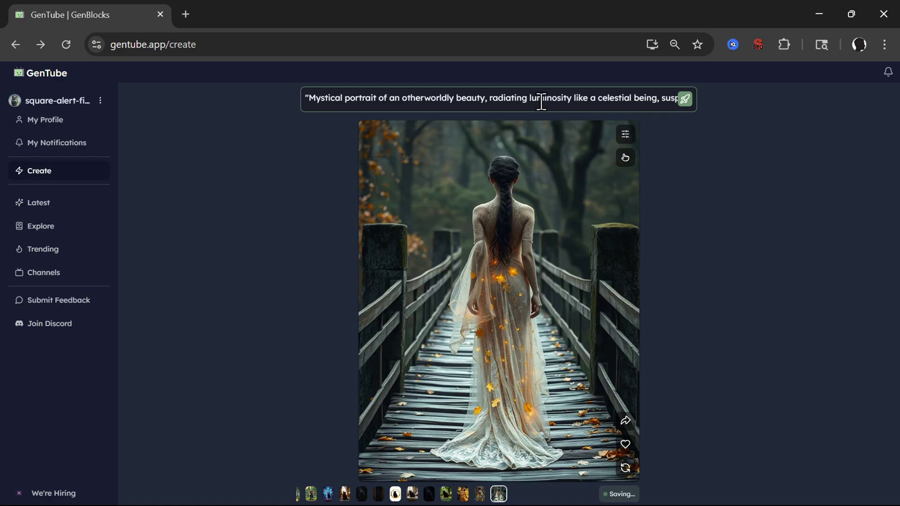
pyautogui.click(541, 100)
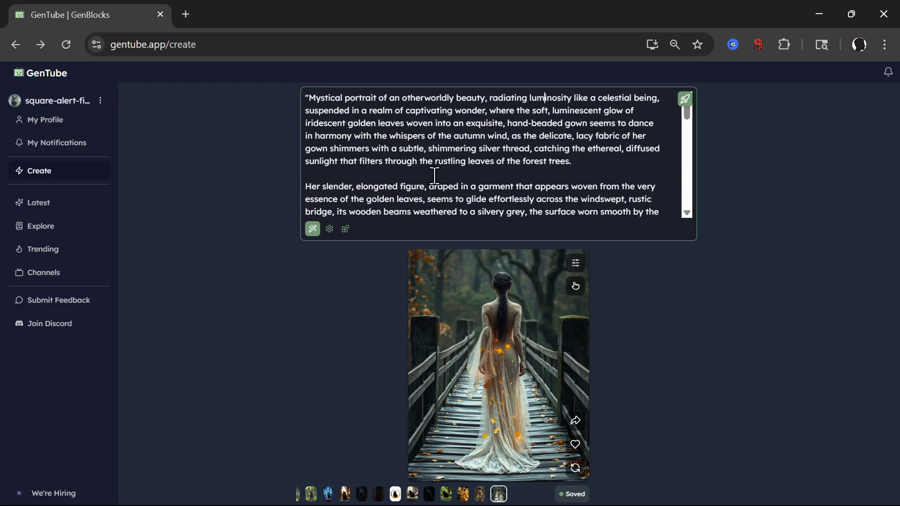
# Show the blocks panel and replace the whole prompt with 'black cat fat'
pyautogui.click(346, 230)
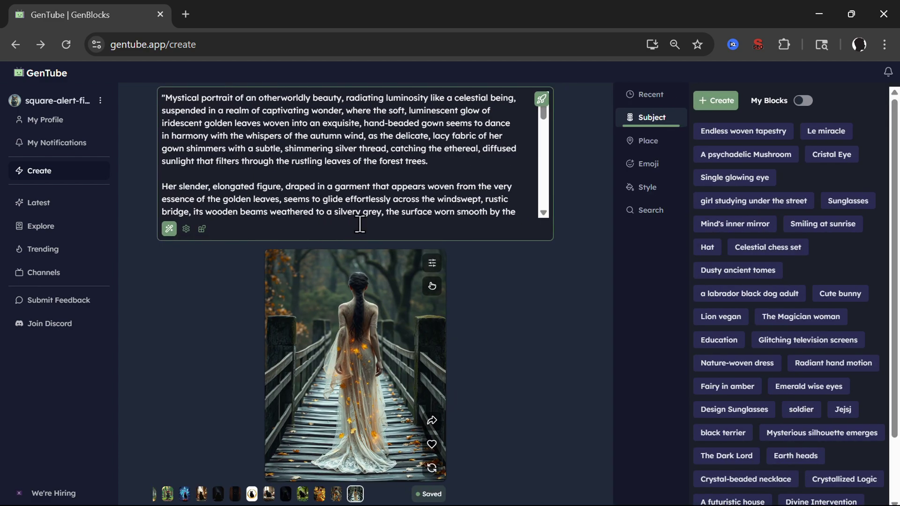
pyautogui.tripleClick(295, 140)
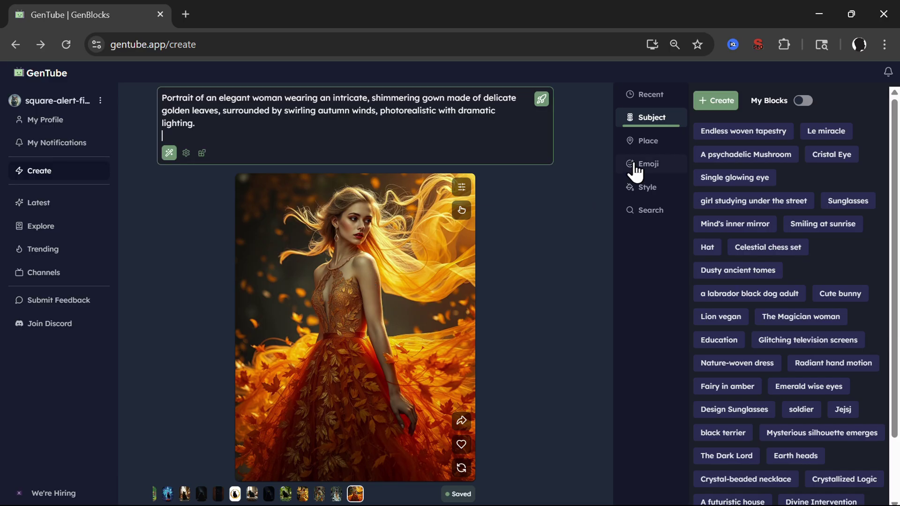
pyautogui.tripleClick(426, 131)
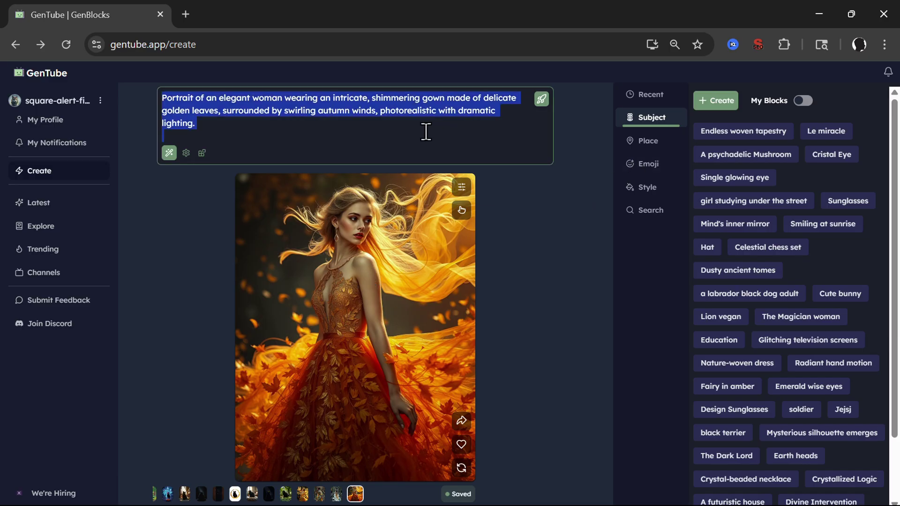
pyautogui.write('black  cat fat')
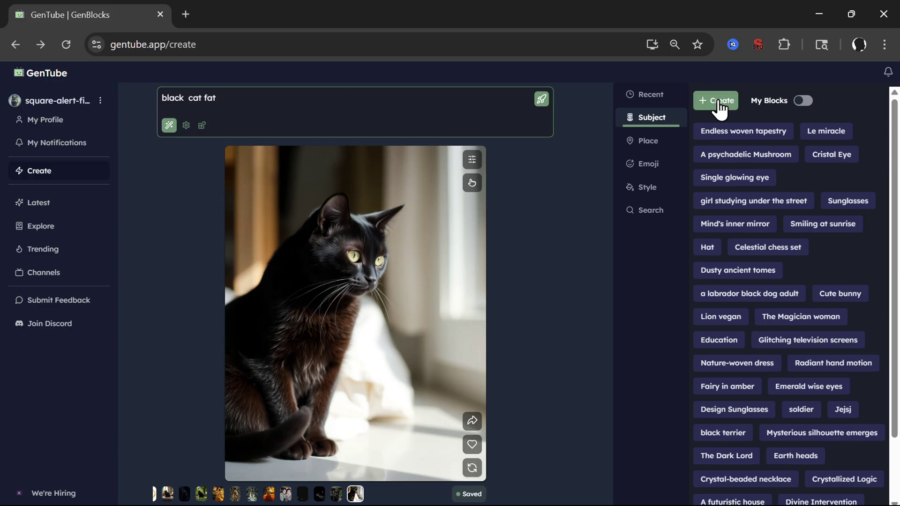
# Try the Central Park New York, Prehistoric and italia place blocks, removing each afterwards
pyautogui.click(654, 149)
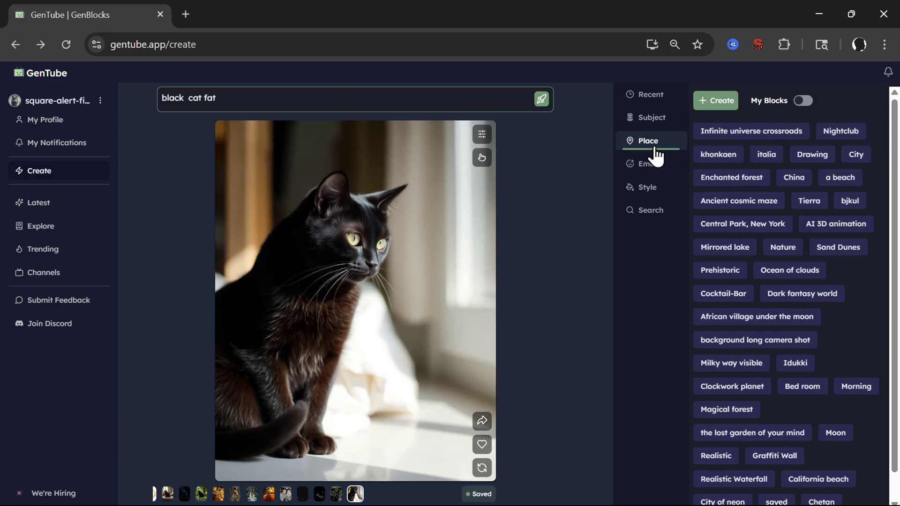
pyautogui.click(726, 225)
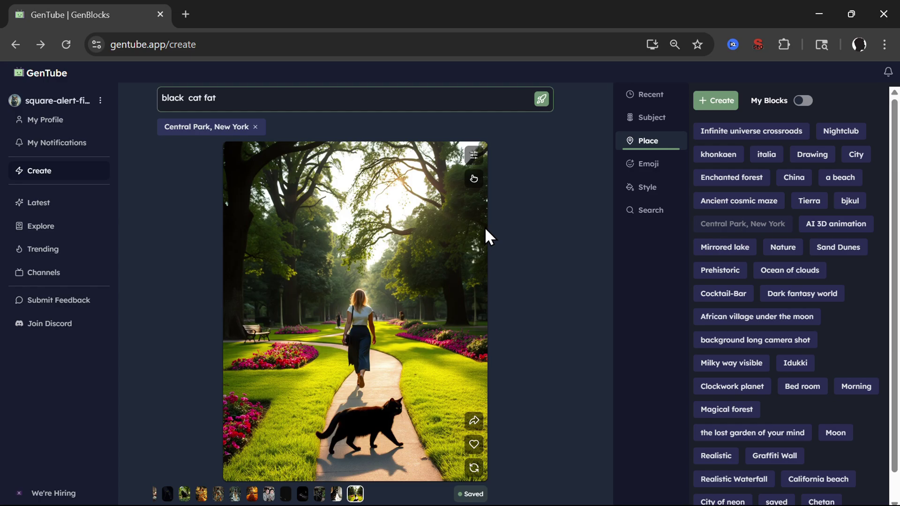
pyautogui.click(255, 126)
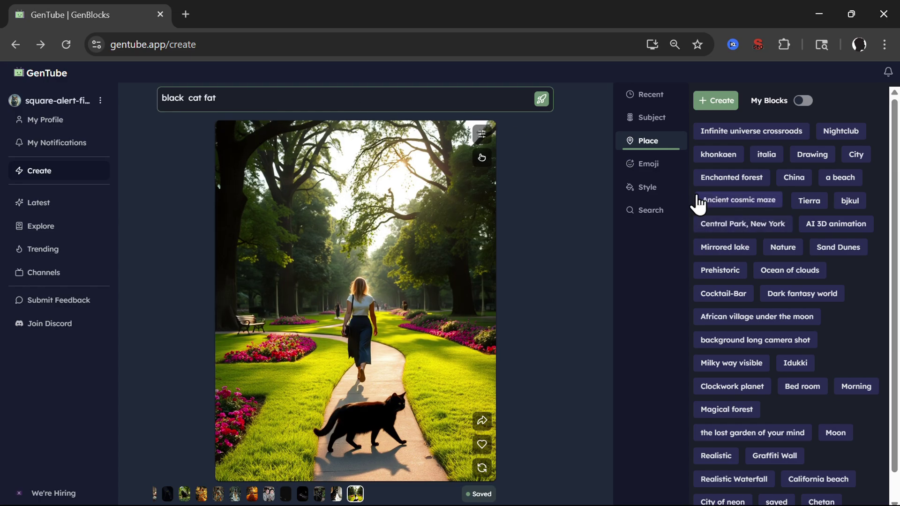
pyautogui.click(723, 271)
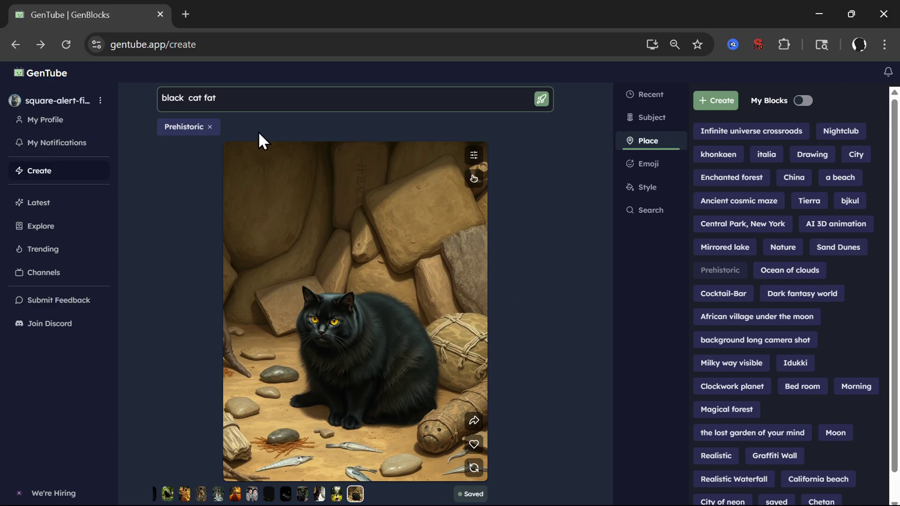
pyautogui.click(208, 126)
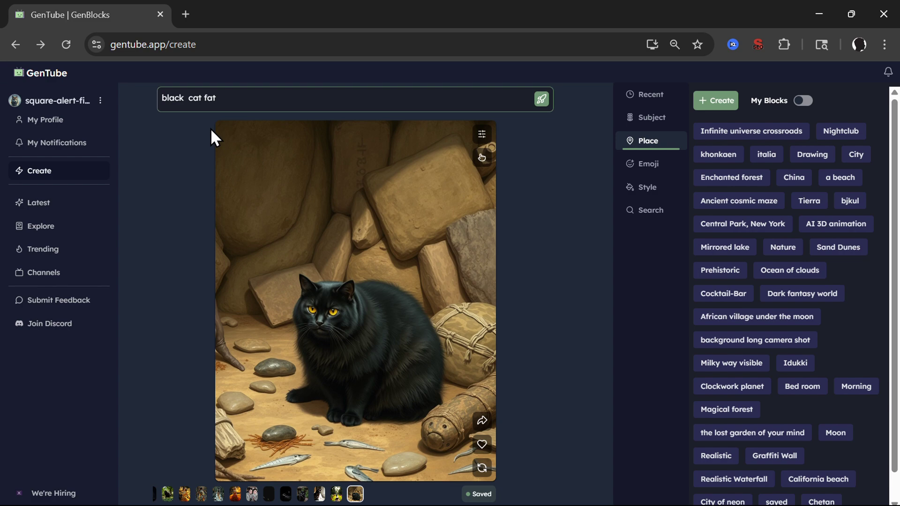
pyautogui.click(766, 157)
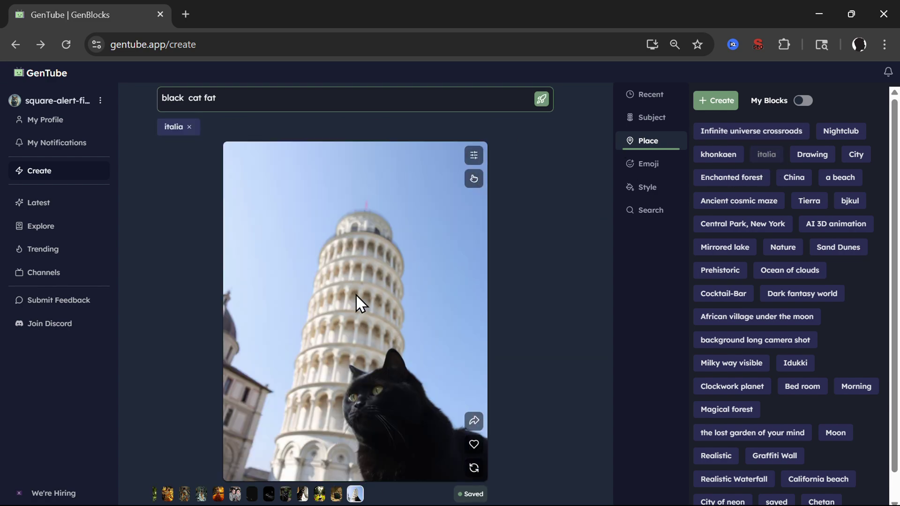
pyautogui.click(188, 126)
pyautogui.click(645, 119)
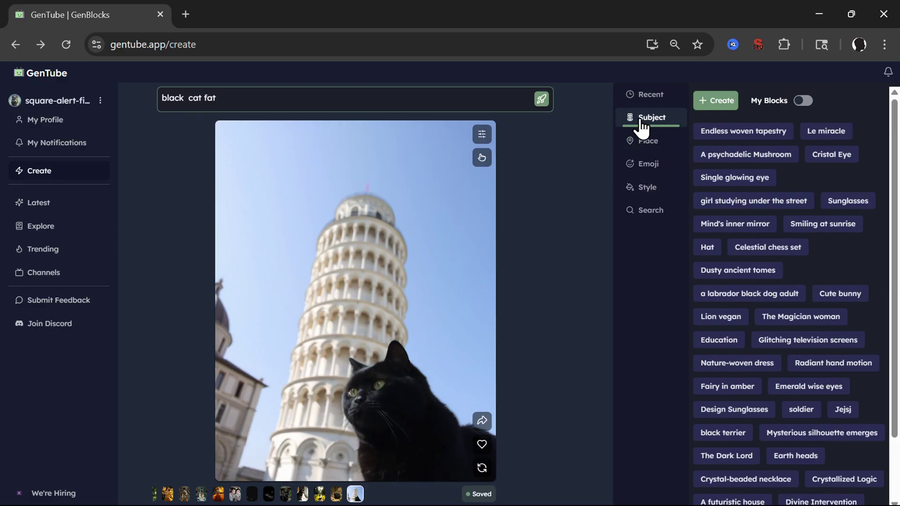
# Try the A psychadelic Mushroom subject, then add Sunglasses, Mind's inner mirror and Lion vegan blocks
pyautogui.click(727, 158)
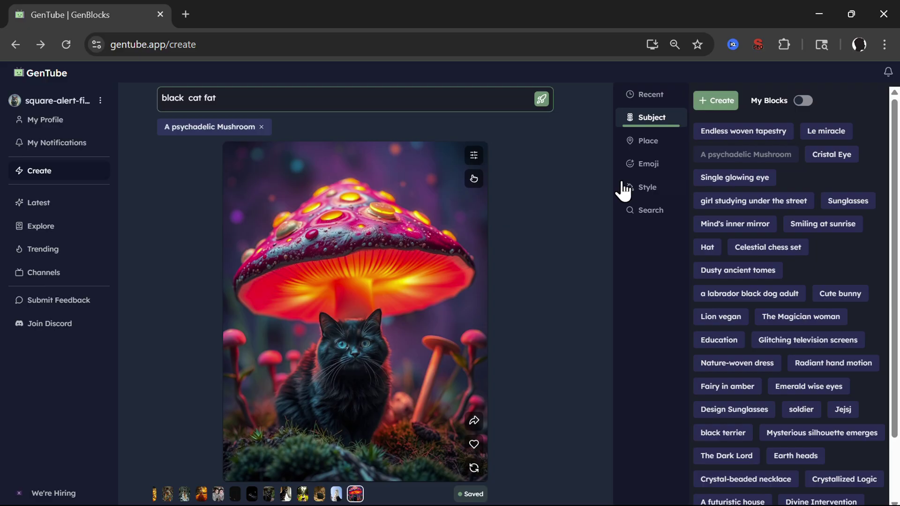
pyautogui.click(265, 127)
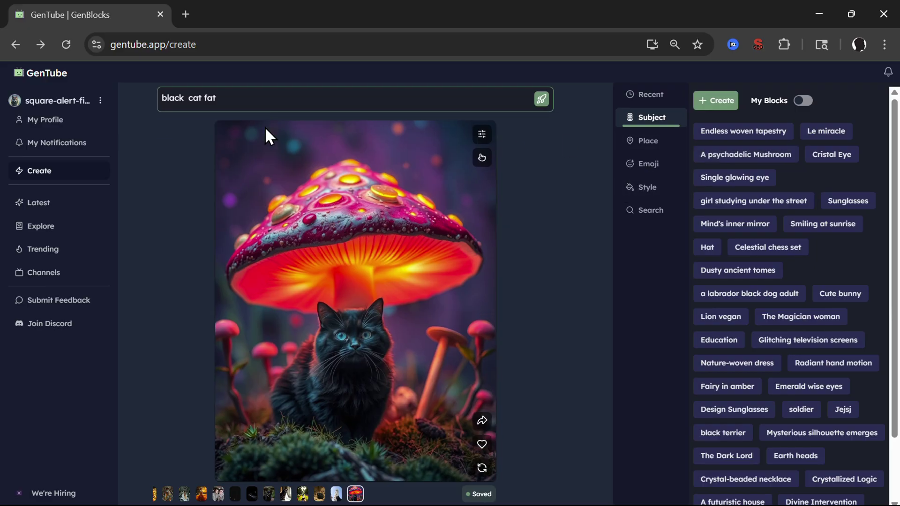
pyautogui.click(845, 201)
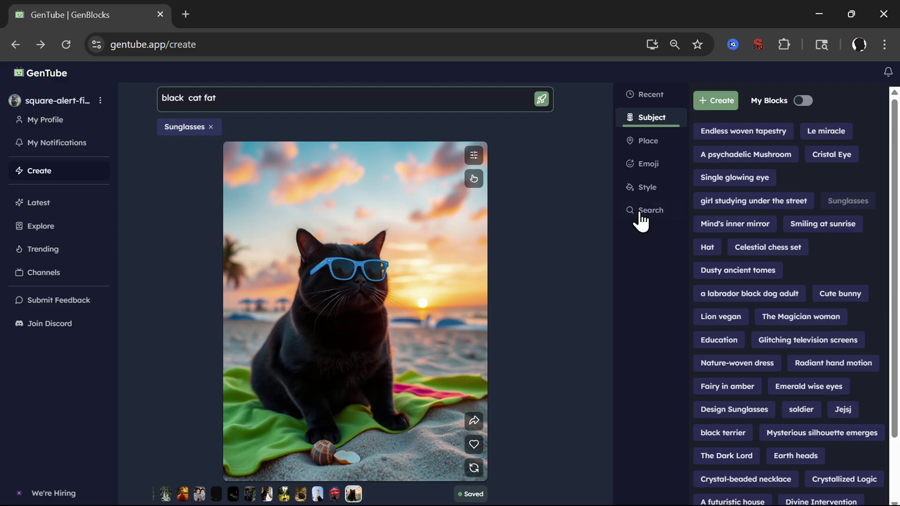
pyautogui.click(755, 224)
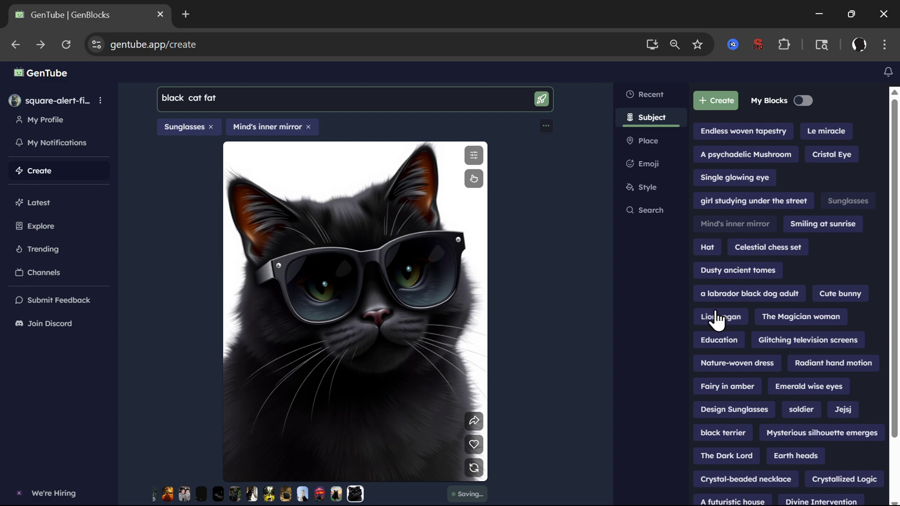
pyautogui.click(720, 316)
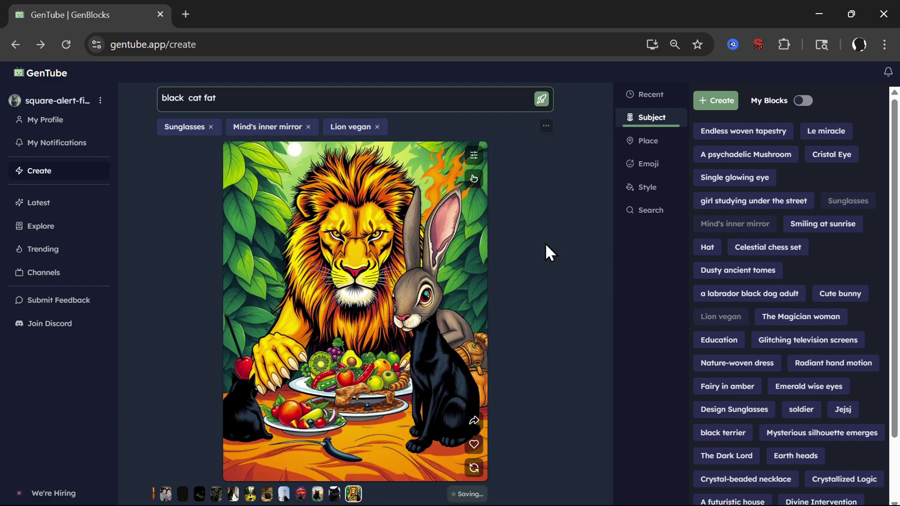
# Remove the Sunglasses, Mind's inner mirror and Lion vegan blocks and regenerate the plain prompt
pyautogui.click(209, 127)
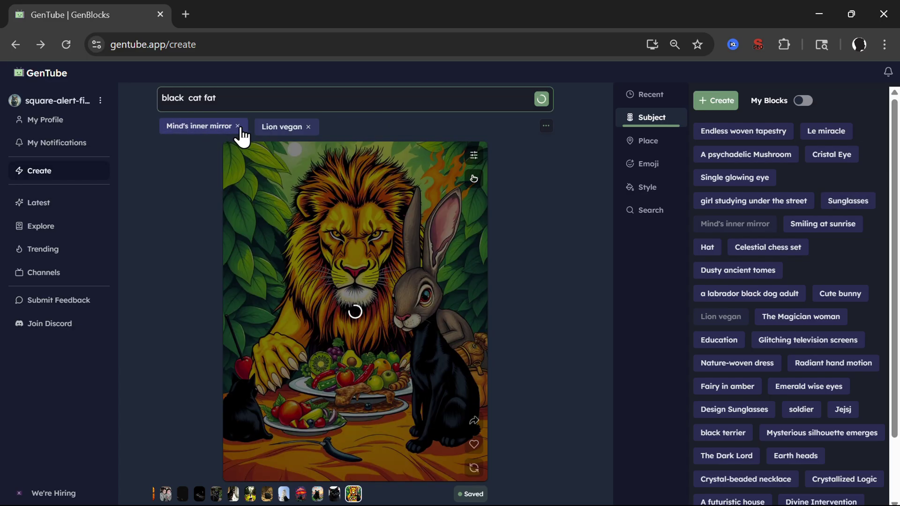
pyautogui.click(238, 127)
pyautogui.click(212, 127)
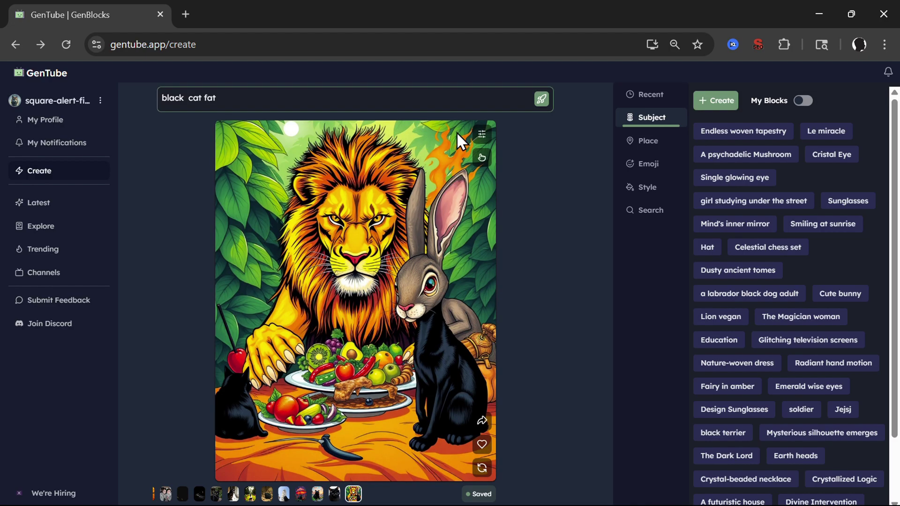
pyautogui.press('Return')
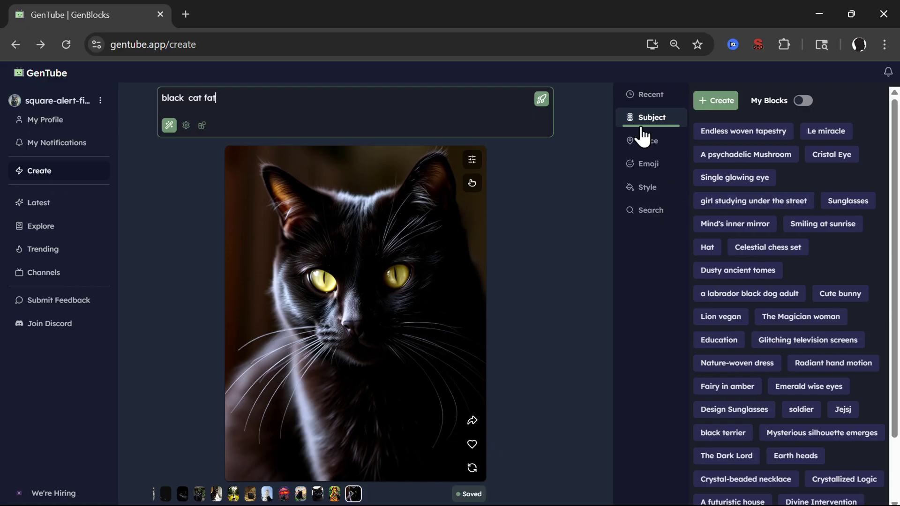
# Set the image aspect ratio to 16:9, then hide and re-show the blocks panel
pyautogui.click(186, 125)
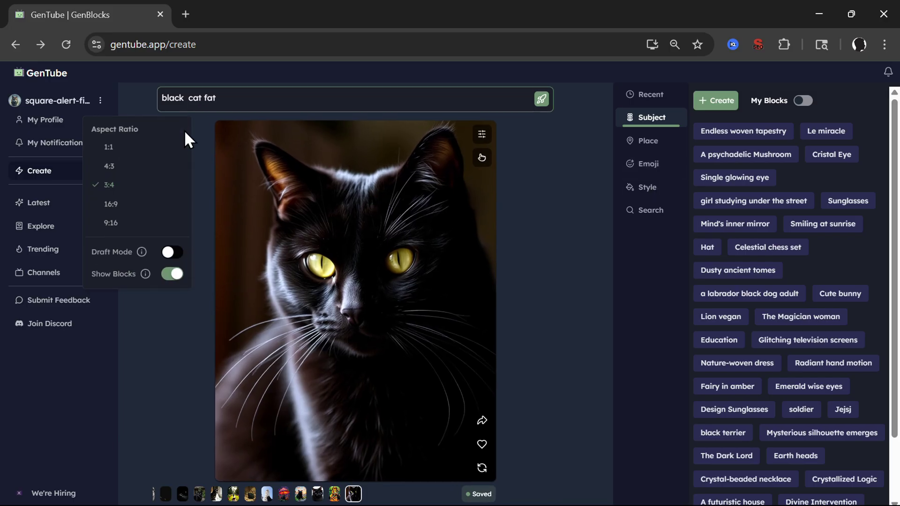
pyautogui.click(114, 203)
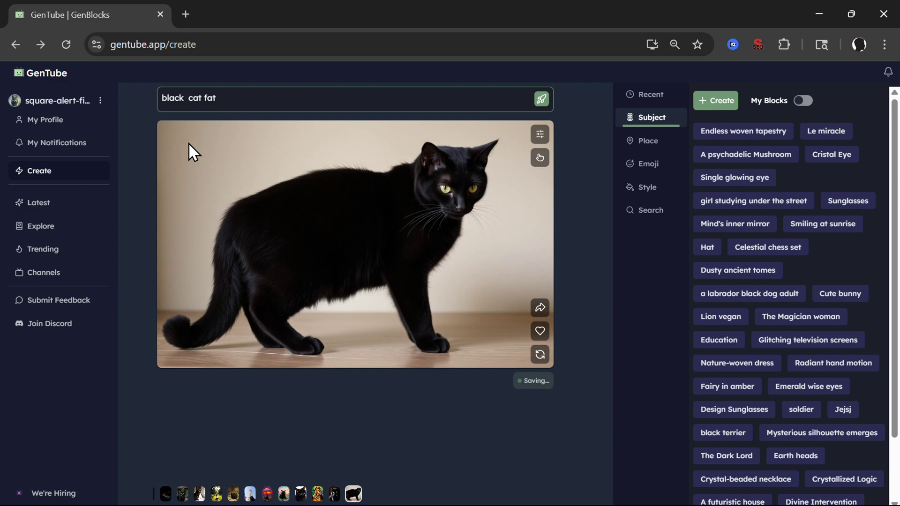
pyautogui.click(215, 100)
pyautogui.click(174, 275)
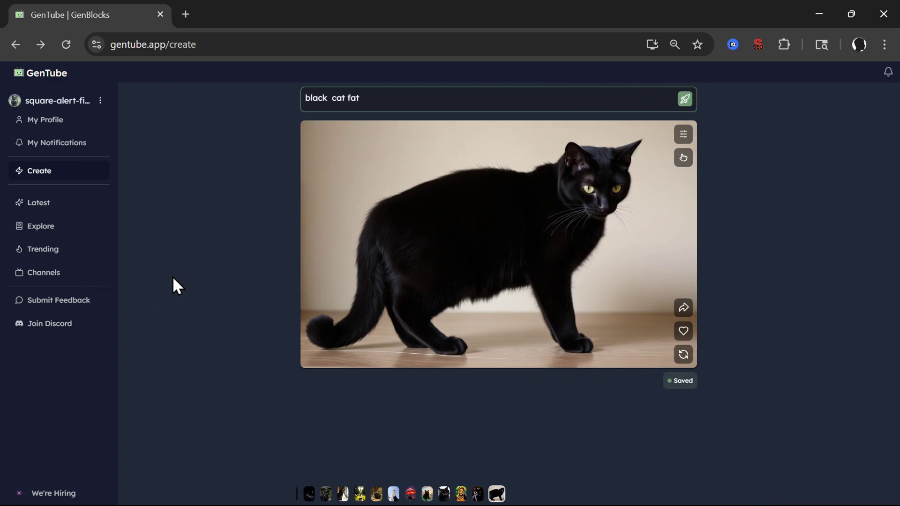
pyautogui.click(173, 276)
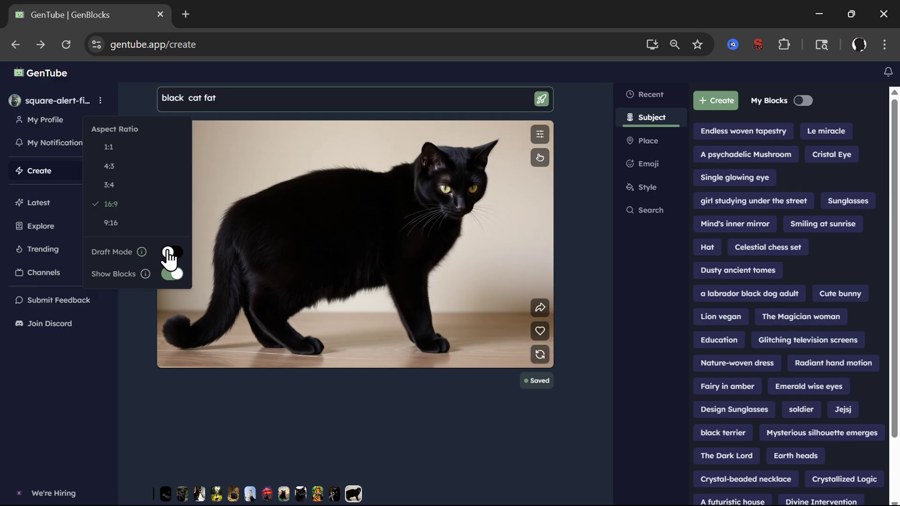
# Browse your own images on the My Profile page
pyautogui.click(29, 123)
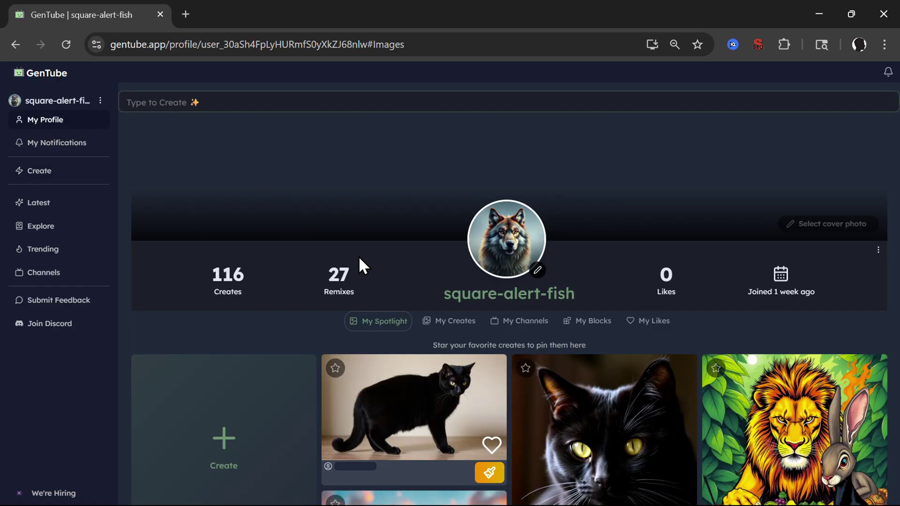
pyautogui.scroll(-4, 358, 256)
pyautogui.scroll(-10, 358, 256)
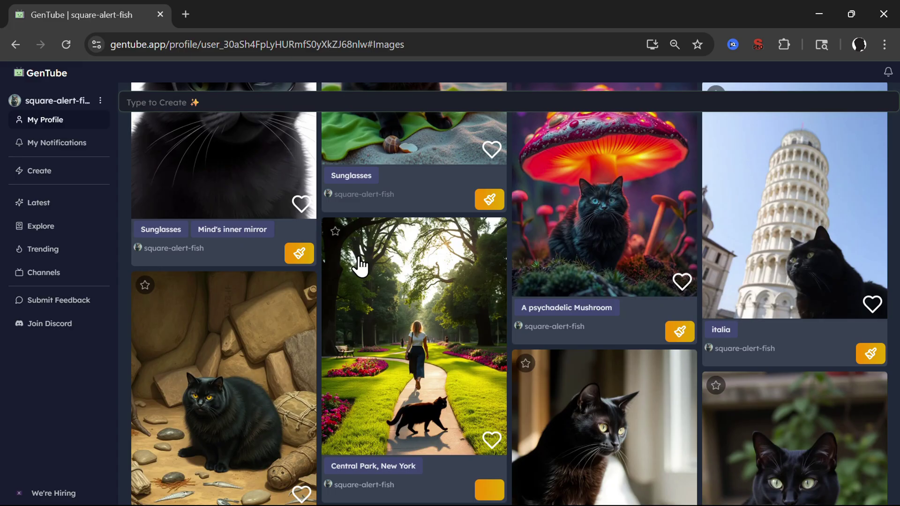
pyautogui.scroll(7, 359, 256)
pyautogui.scroll(7, 358, 257)
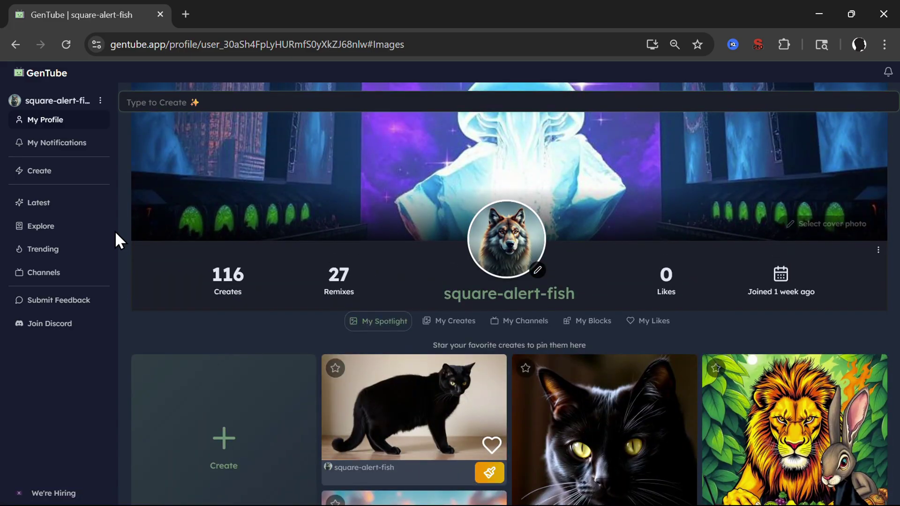
# Scroll through the Latest feed of community creations
pyautogui.click(37, 211)
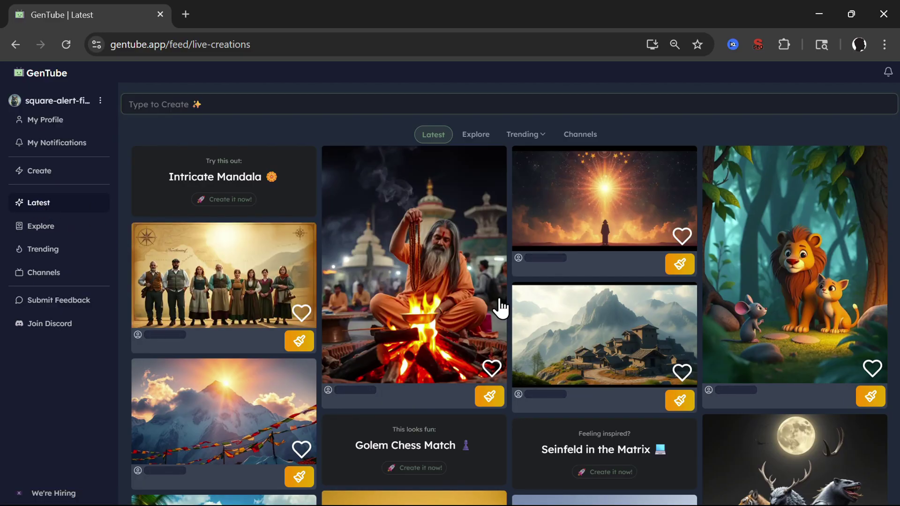
pyautogui.scroll(-6, 555, 319)
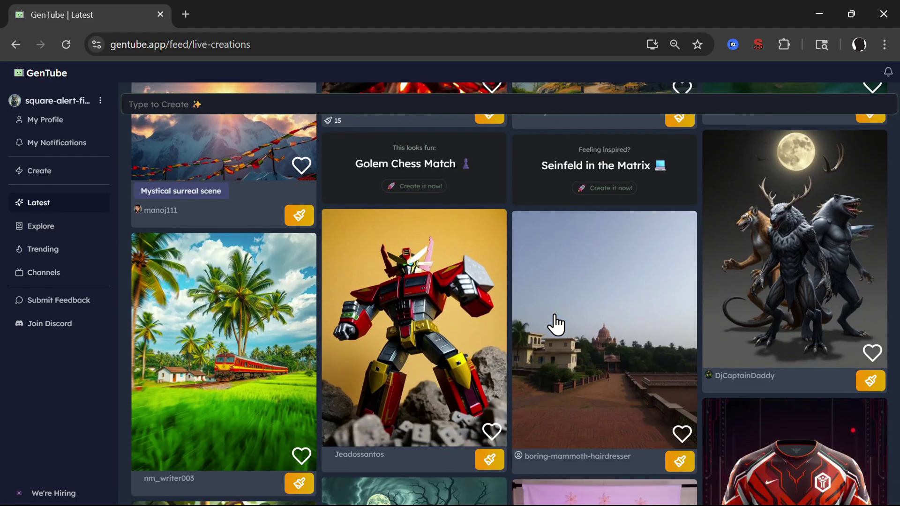
pyautogui.scroll(-10, 556, 323)
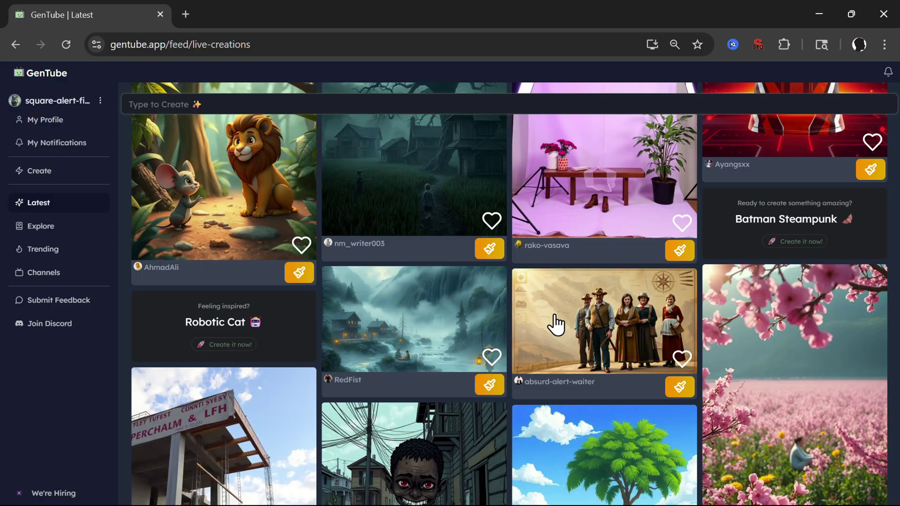
pyautogui.scroll(-9, 556, 324)
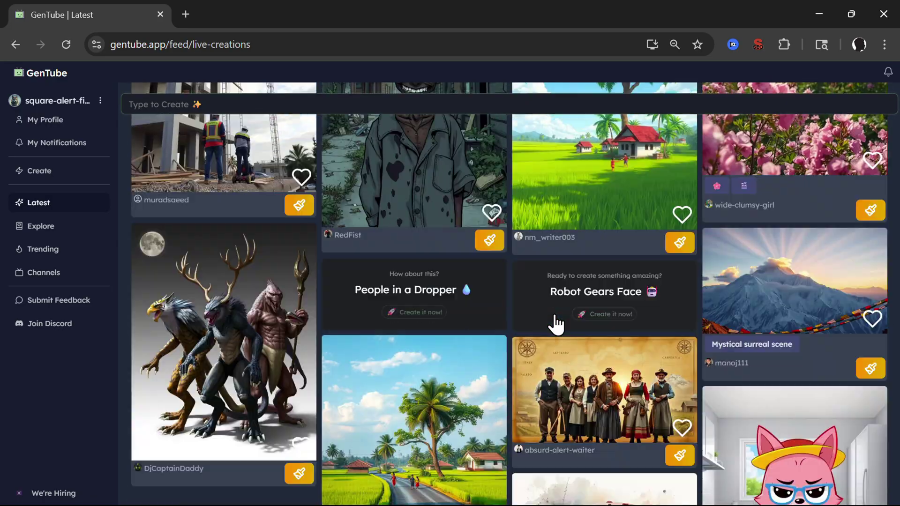
pyautogui.scroll(-3, 555, 324)
pyautogui.scroll(3, 516, 325)
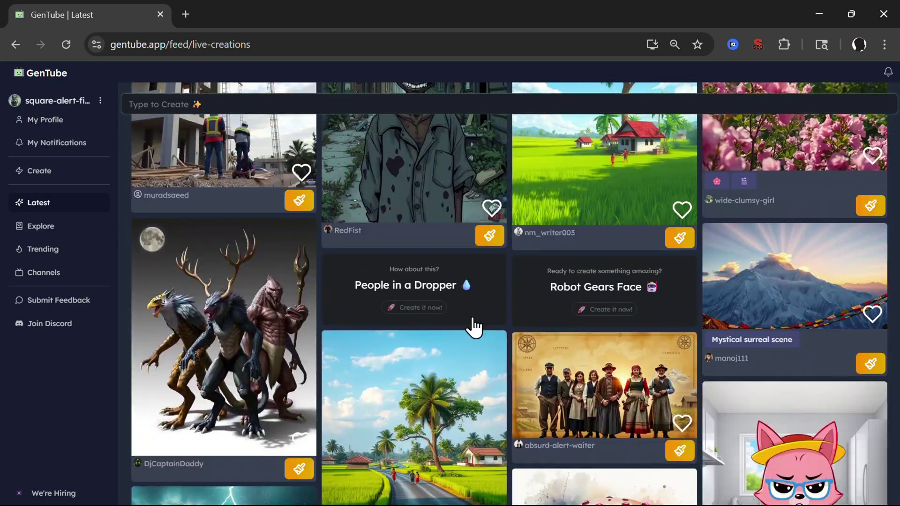
# Copy the three-creature image's prompt and remix it with the Lion vegan block
pyautogui.click(206, 328)
pyautogui.scroll(-3, 524, 347)
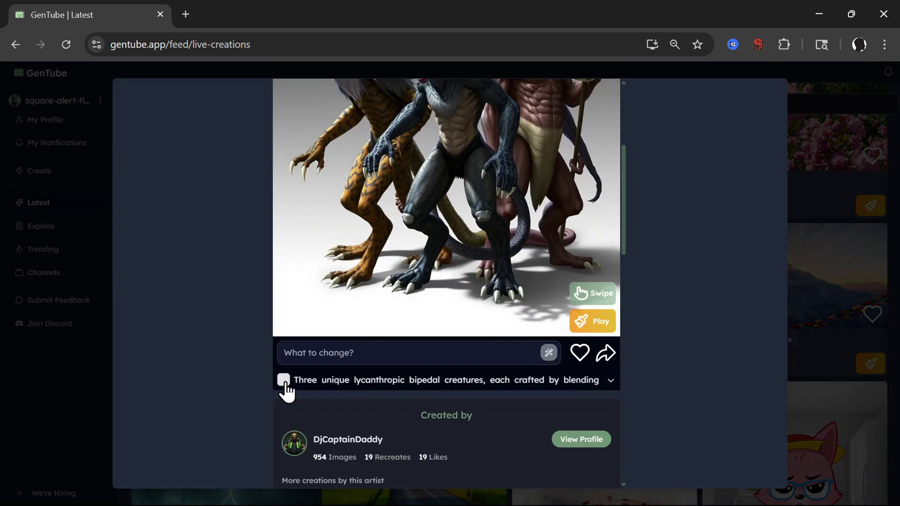
pyautogui.click(283, 379)
pyautogui.click(588, 315)
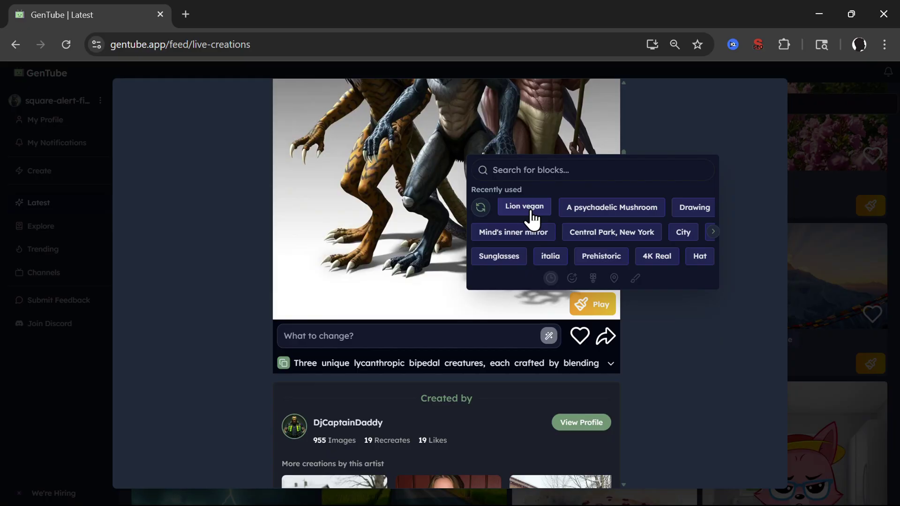
pyautogui.click(531, 217)
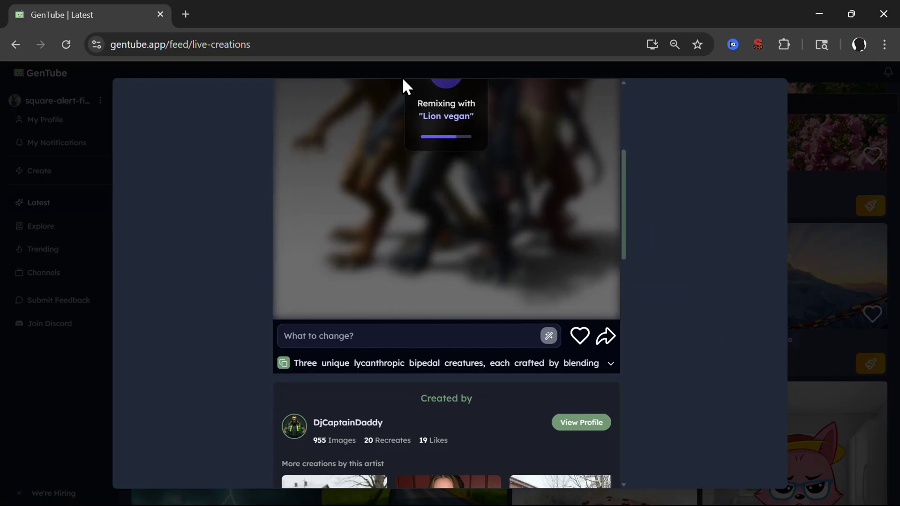
pyautogui.scroll(3, 535, 171)
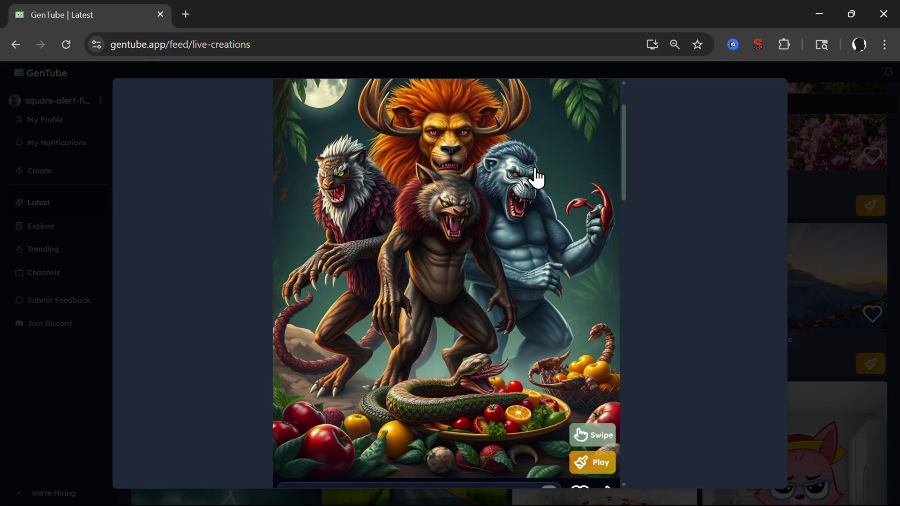
pyautogui.scroll(2, 535, 177)
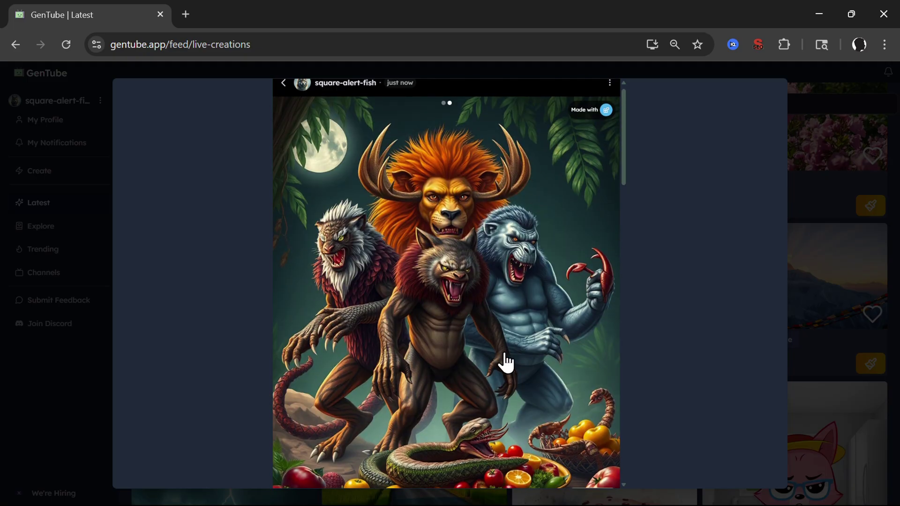
pyautogui.scroll(-5, 505, 363)
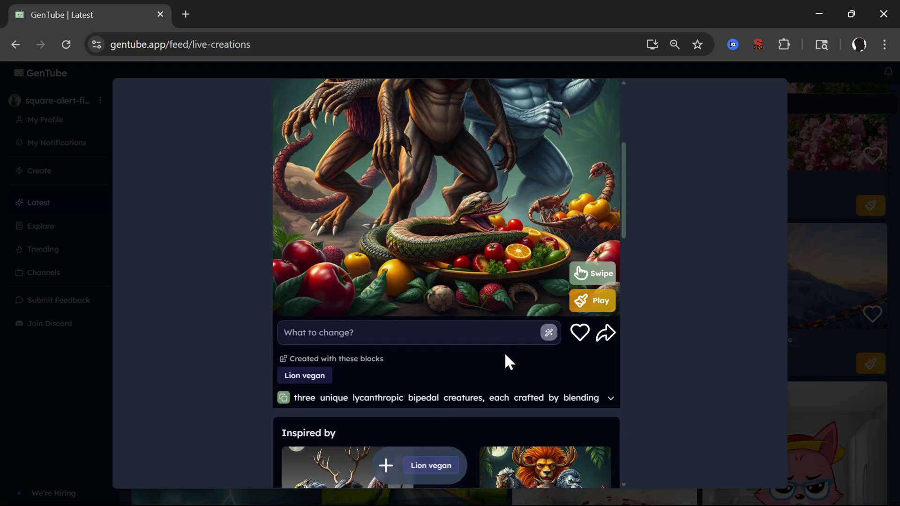
pyautogui.scroll(-3, 505, 353)
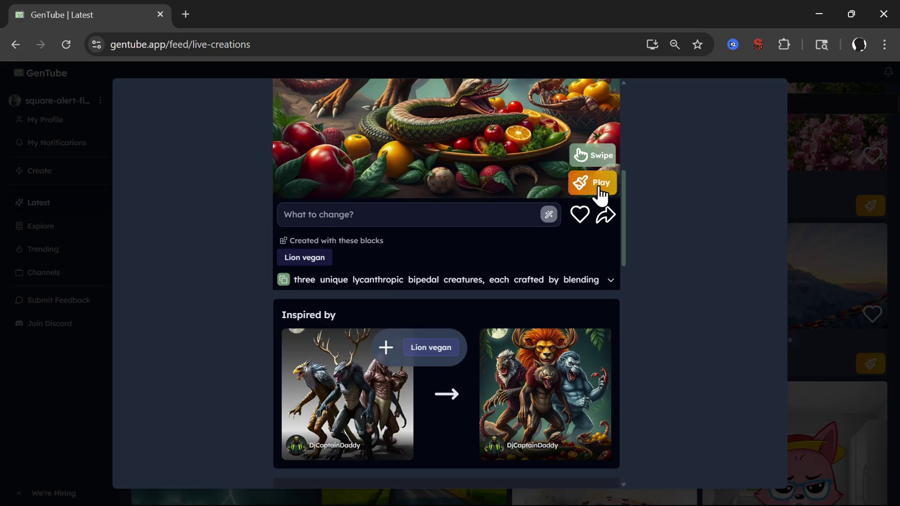
# Remix the lion-beast image again using the A psychadelic Mushroom block
pyautogui.click(599, 189)
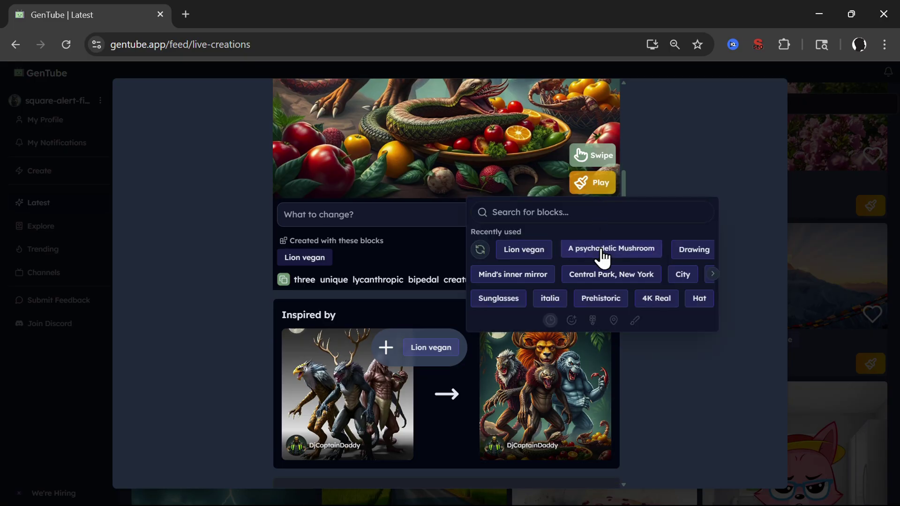
pyautogui.click(627, 249)
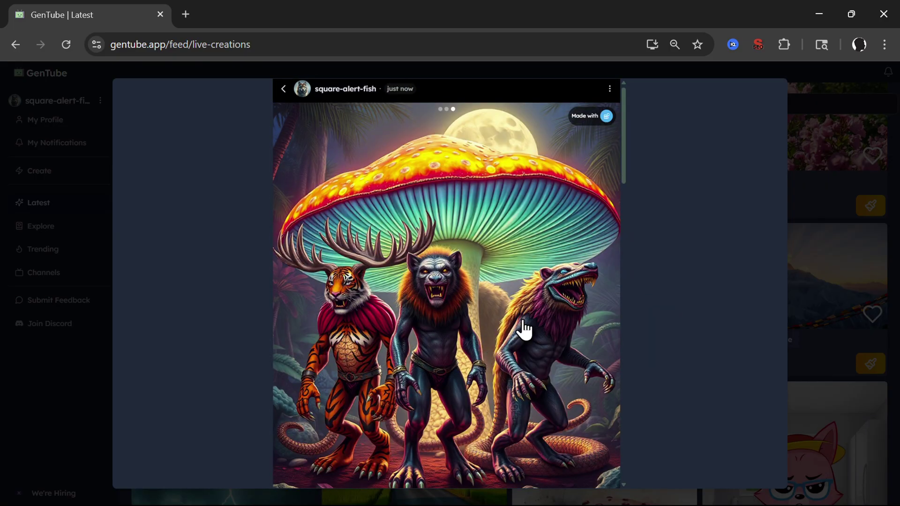
pyautogui.scroll(-8, 553, 244)
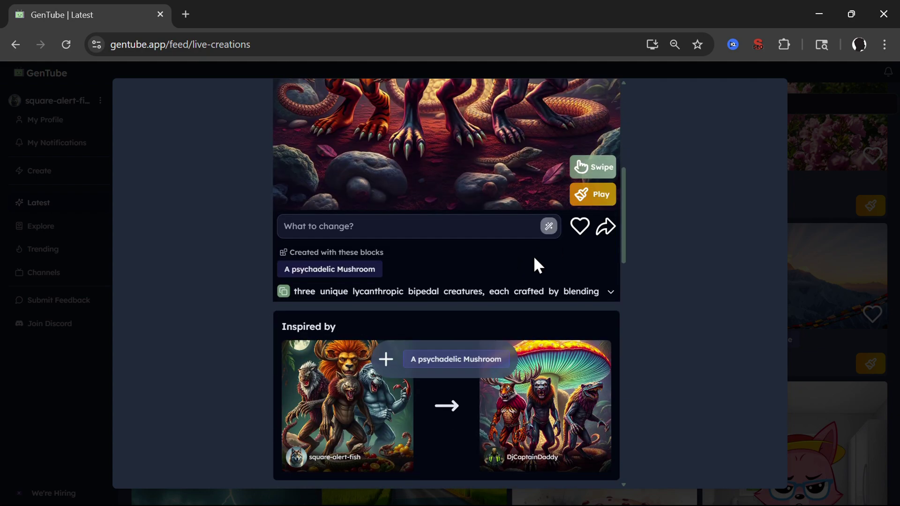
pyautogui.scroll(5, 535, 259)
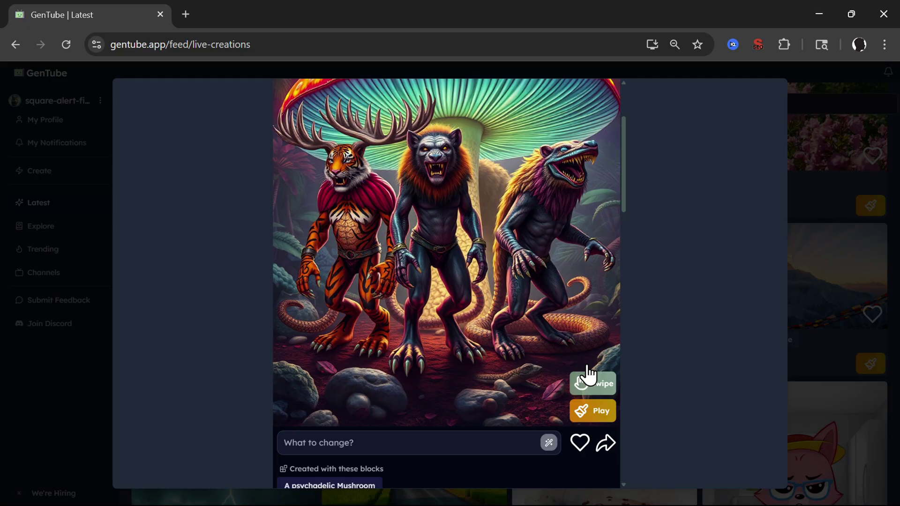
# Spin two swipe variations, like the Brutalist Abstract gargoyle variant, then return to Latest
pyautogui.click(591, 383)
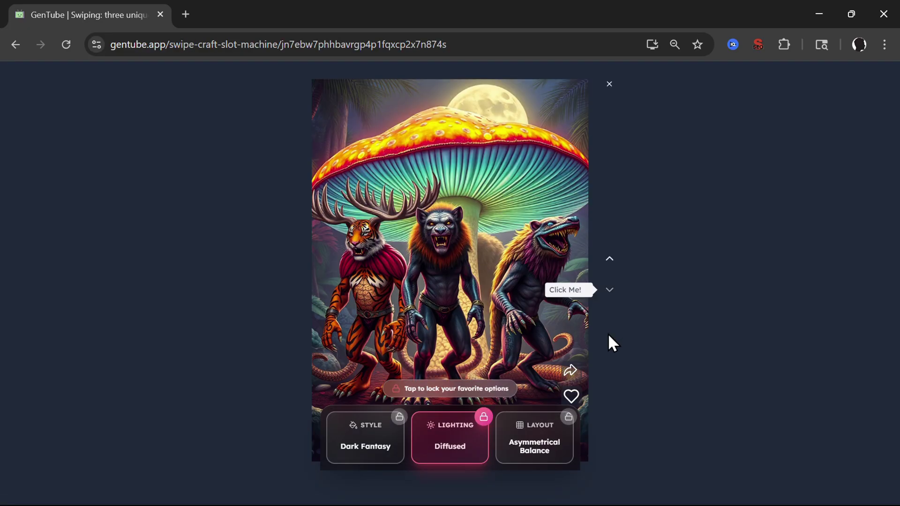
pyautogui.click(611, 299)
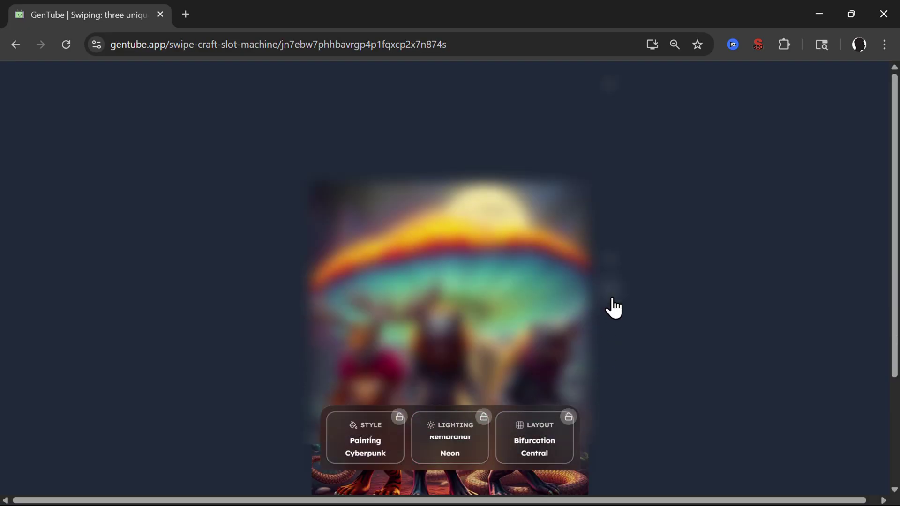
pyautogui.click(611, 299)
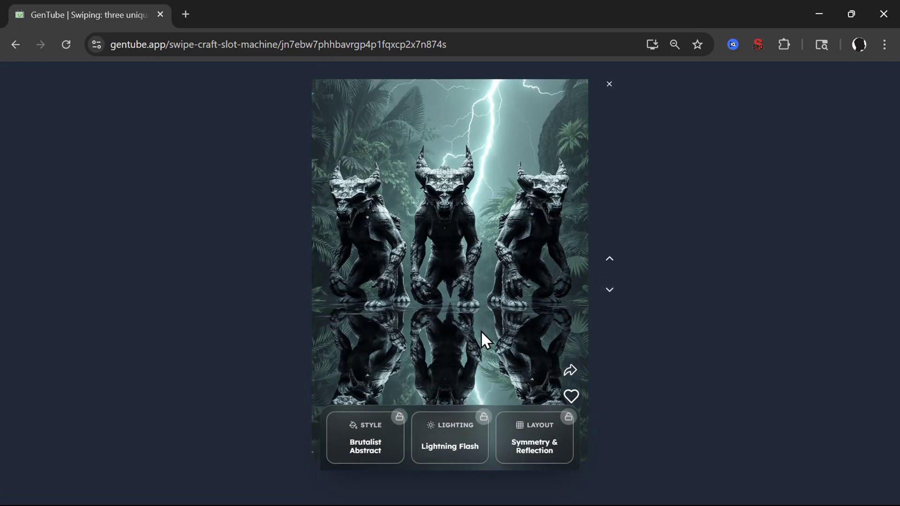
pyautogui.click(570, 398)
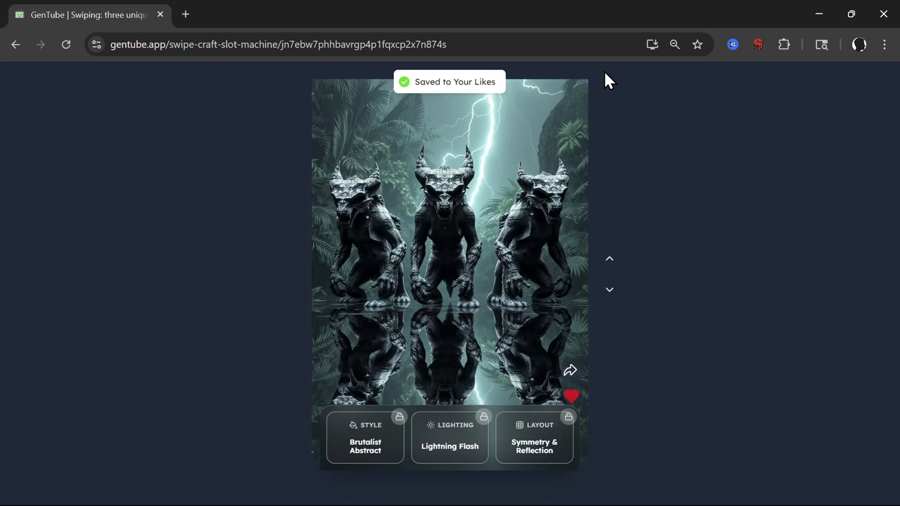
pyautogui.hotkey('alt', 'Left')
# Switch the Trending feed to this week's top creations
pyautogui.scroll(-4, 458, 351)
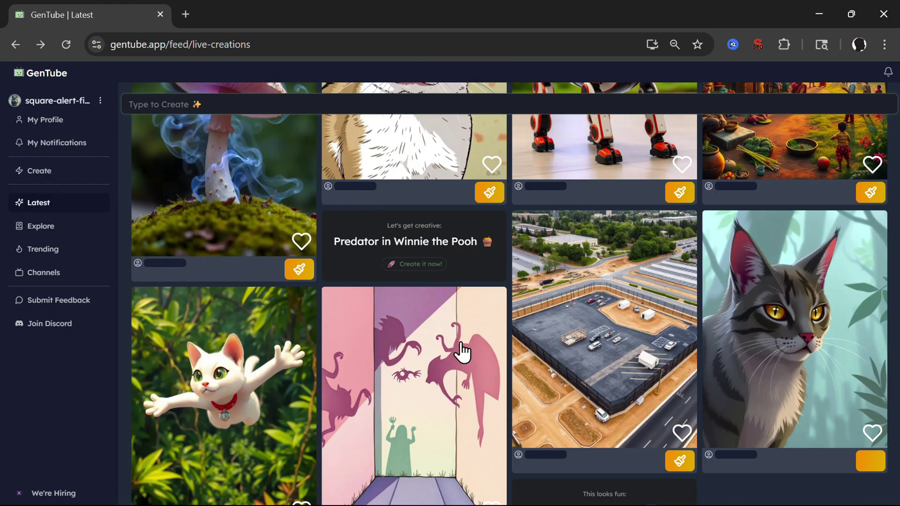
pyautogui.scroll(-6, 462, 353)
pyautogui.scroll(10, 462, 352)
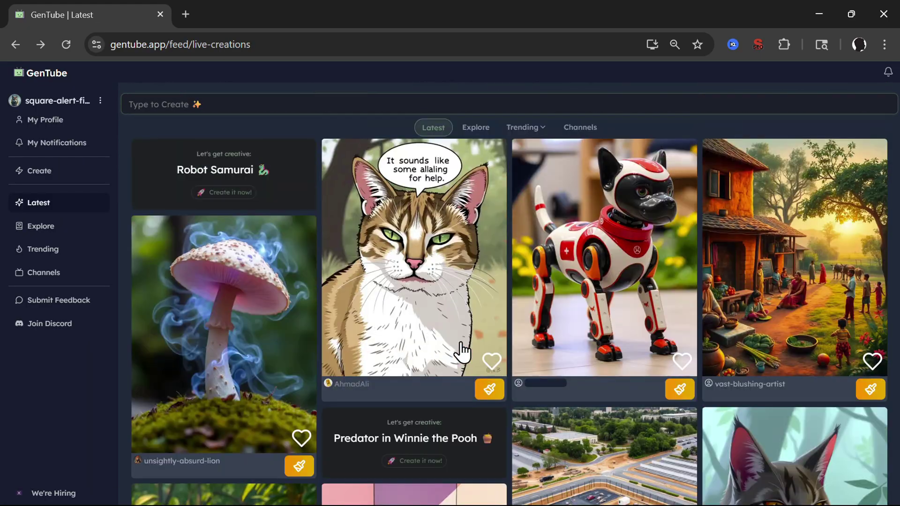
pyautogui.click(543, 141)
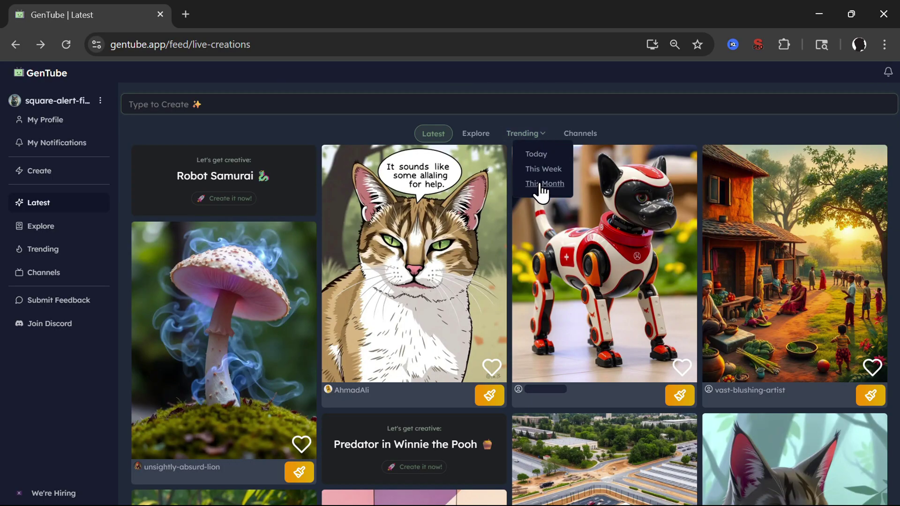
pyautogui.click(543, 170)
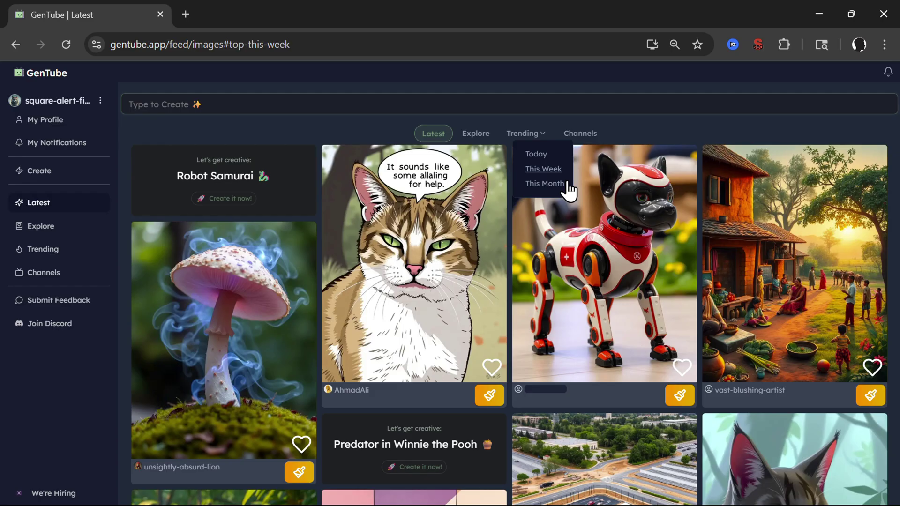
# Like the Split Reality image and open it enlarged
pyautogui.scroll(-6, 631, 291)
pyautogui.scroll(-7, 630, 291)
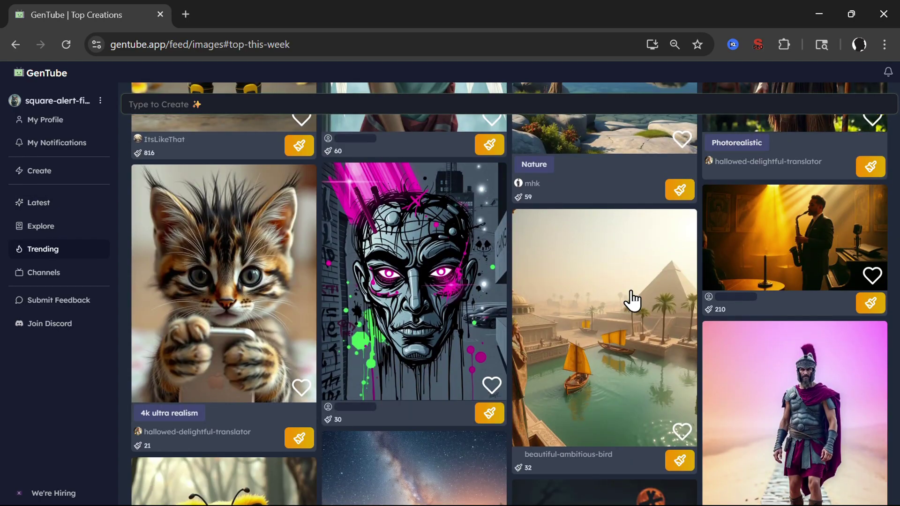
pyautogui.scroll(-9, 631, 290)
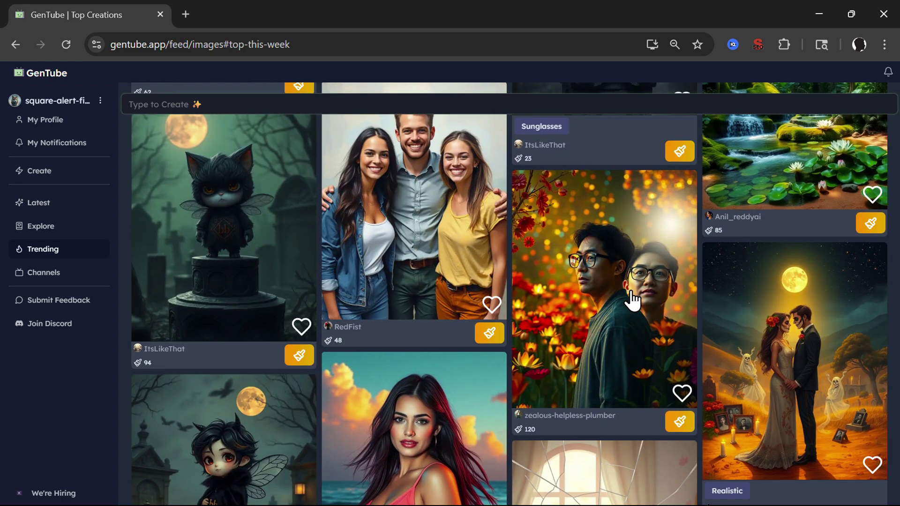
pyautogui.scroll(-2, 631, 300)
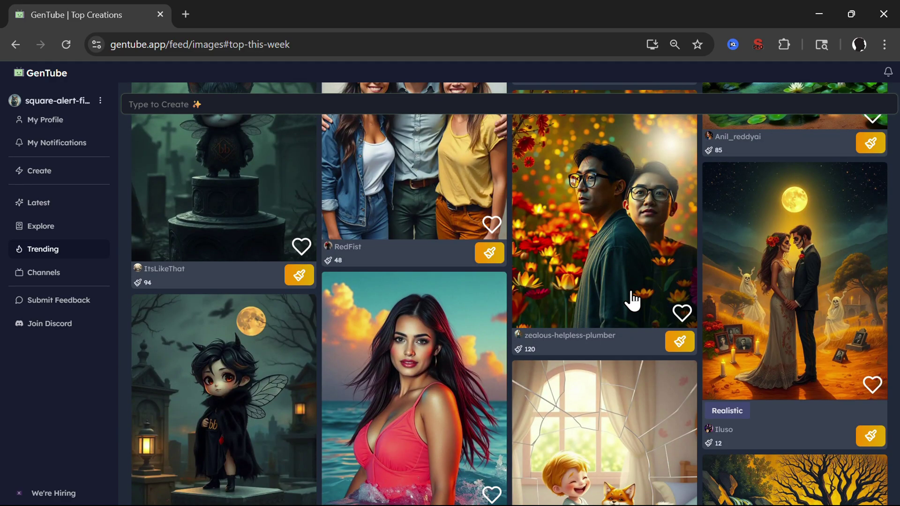
pyautogui.scroll(-9, 630, 300)
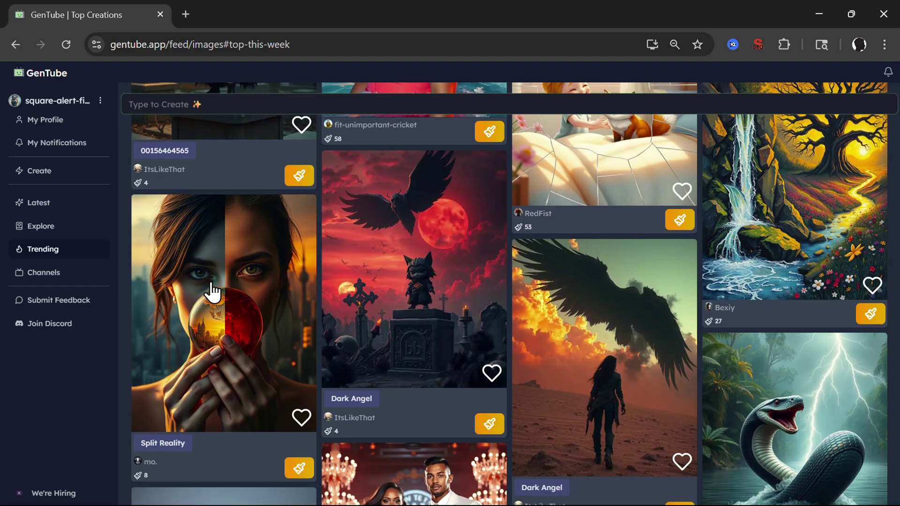
pyautogui.click(295, 418)
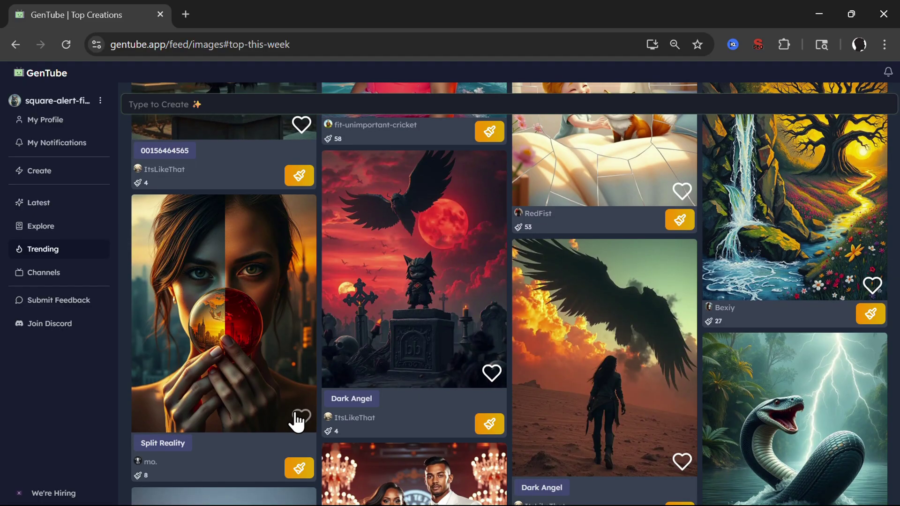
pyautogui.click(298, 319)
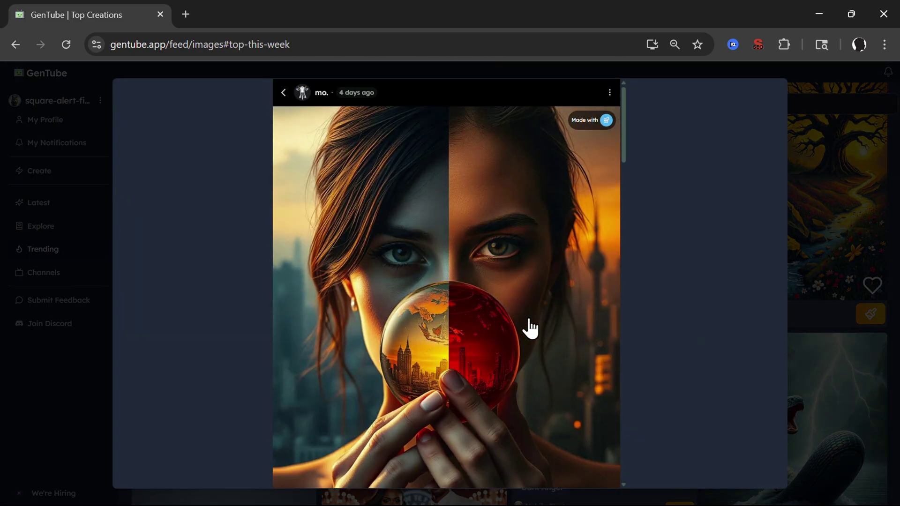
# Add Nature-woven dress and Design Sunglasses subjects plus Vintage camera lens and Realistic human styles
pyautogui.click(607, 122)
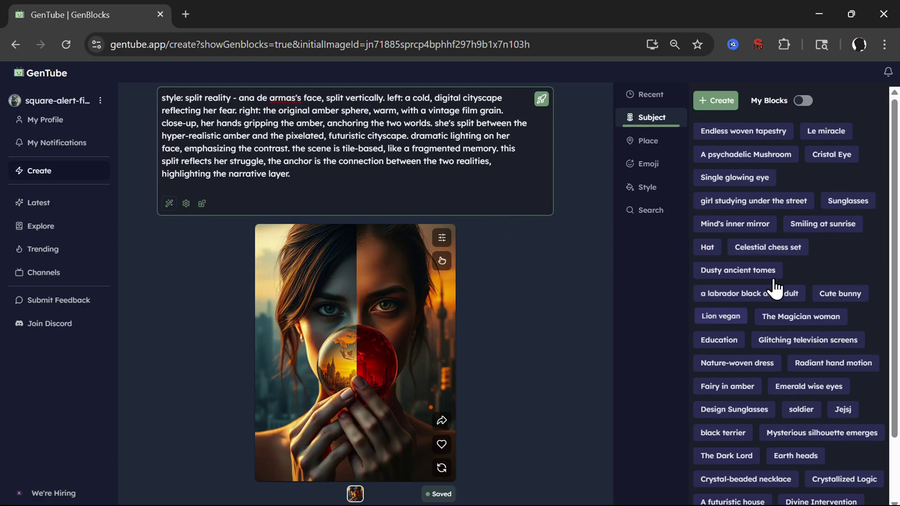
pyautogui.scroll(-2, 735, 347)
pyautogui.scroll(2, 736, 347)
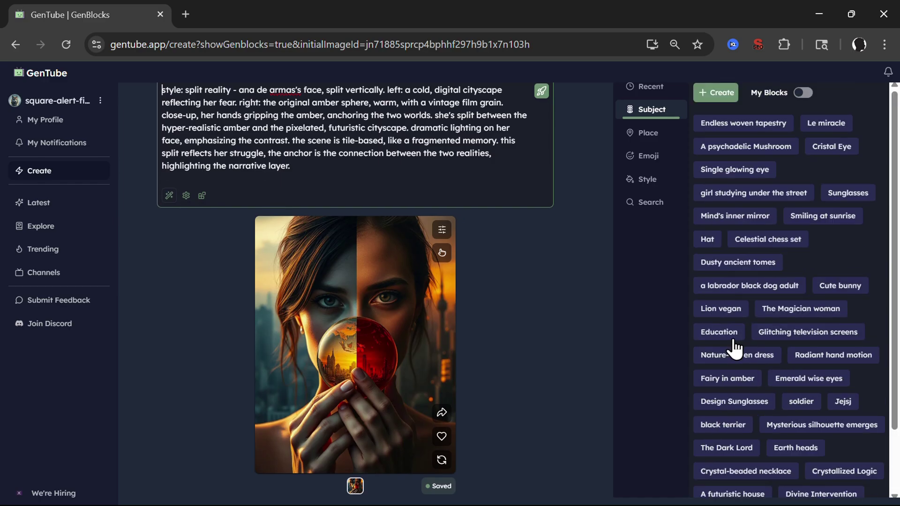
pyautogui.click(722, 367)
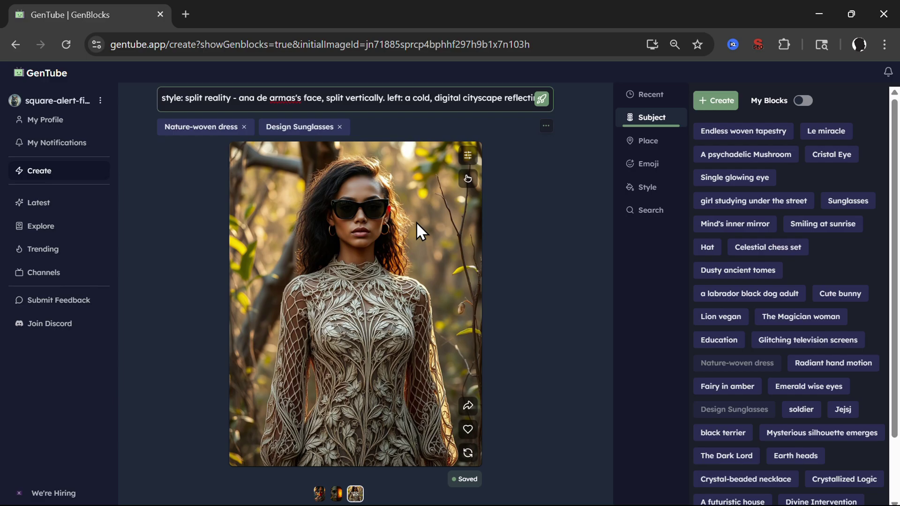
pyautogui.click(645, 189)
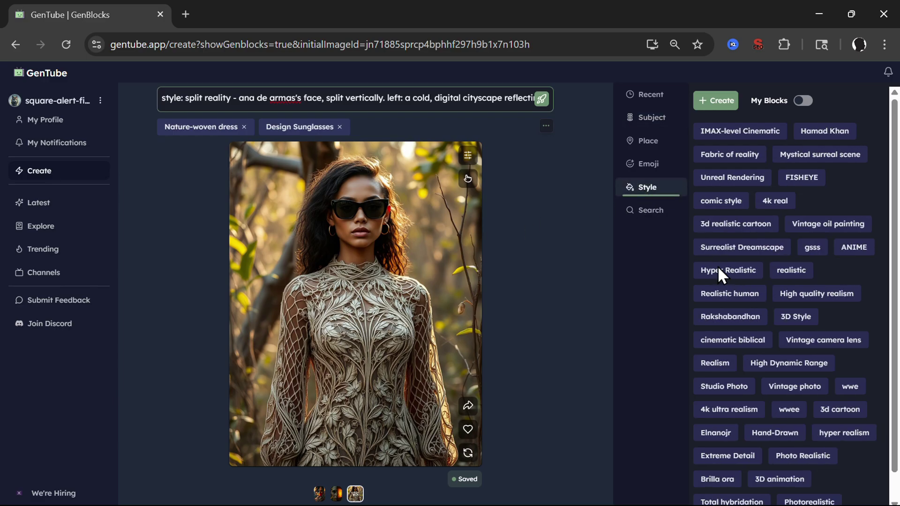
pyautogui.click(810, 343)
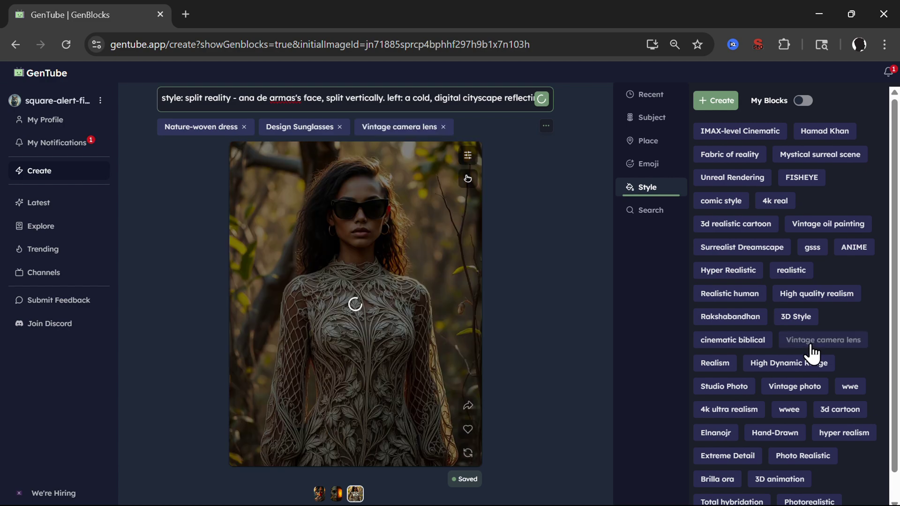
pyautogui.click(724, 295)
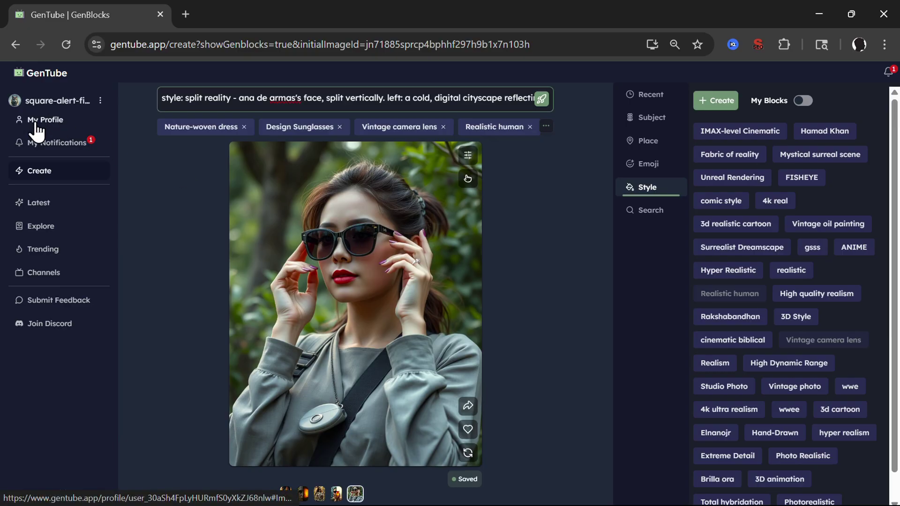
# Open a new Create page showing the dragon's-eye image reflecting a burning medieval village
pyautogui.click(52, 170)
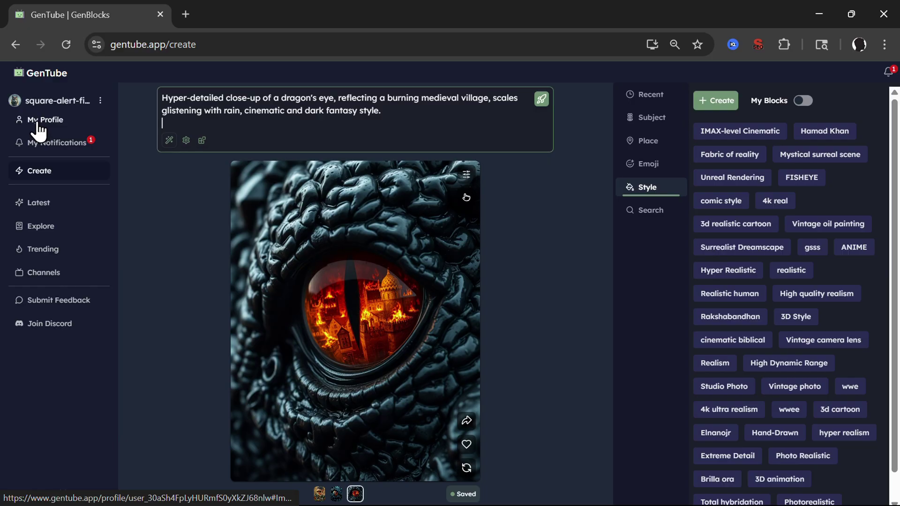
# Return to the Latest feed and scroll down through the live community creations
pyautogui.click(39, 205)
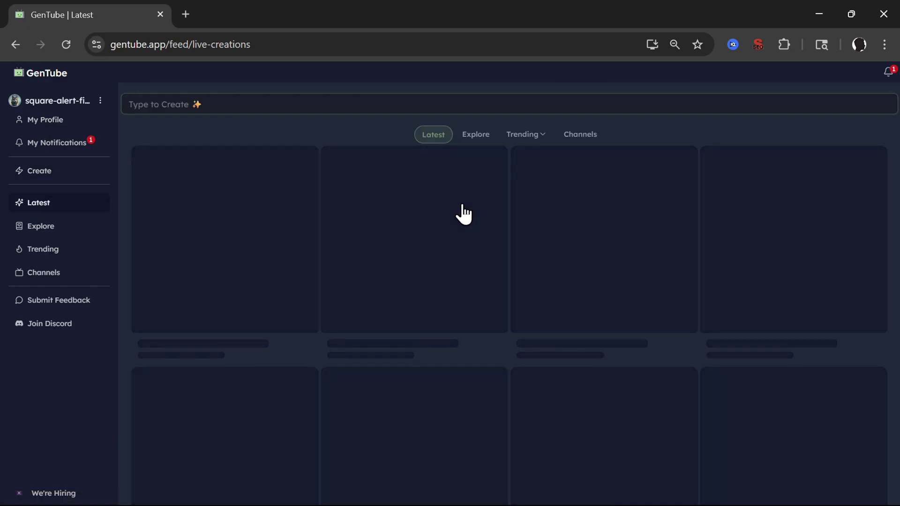
pyautogui.scroll(-10, 572, 276)
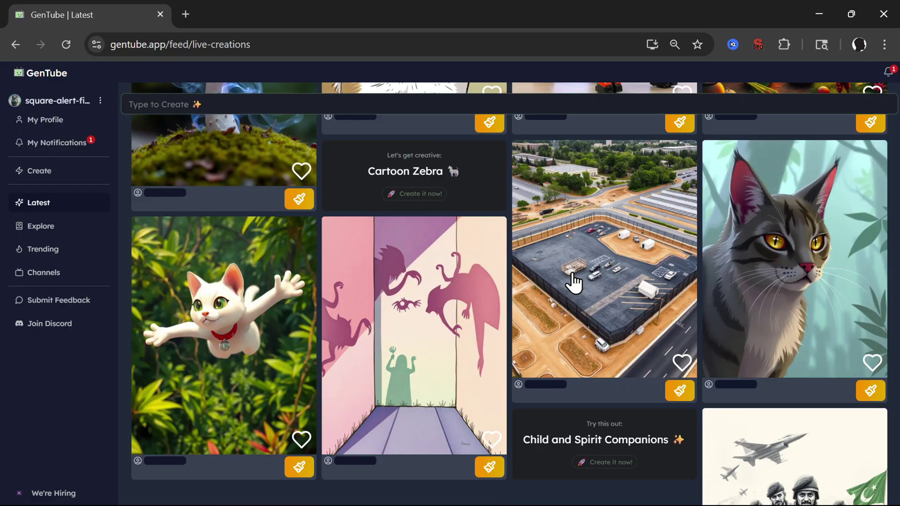
pyautogui.scroll(-8, 572, 276)
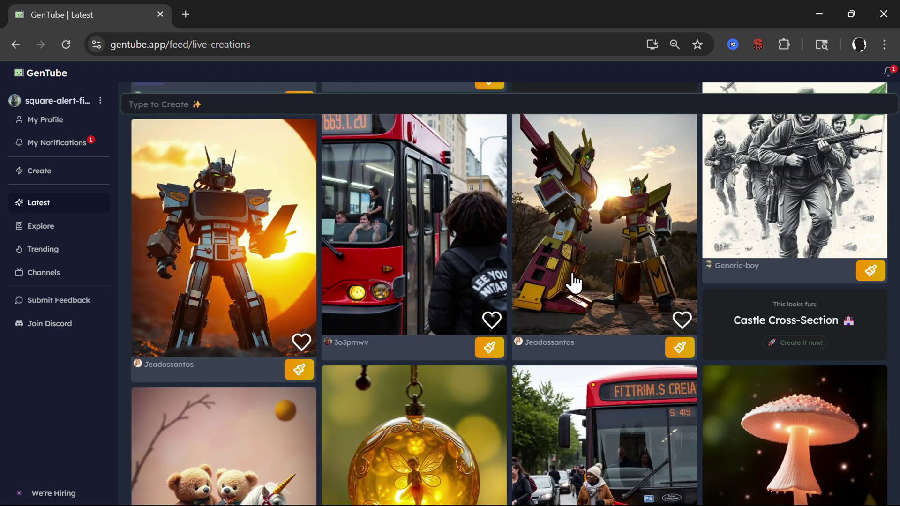
pyautogui.scroll(-13, 573, 280)
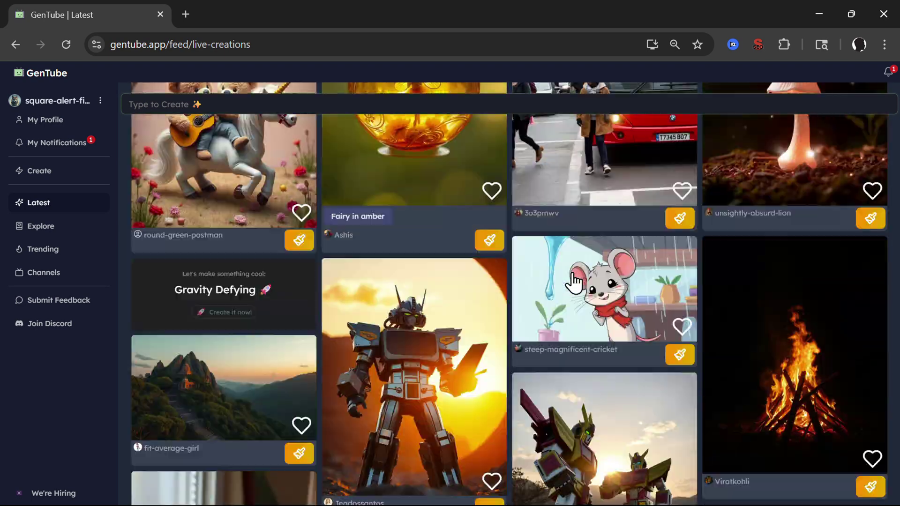
pyautogui.scroll(-12, 573, 280)
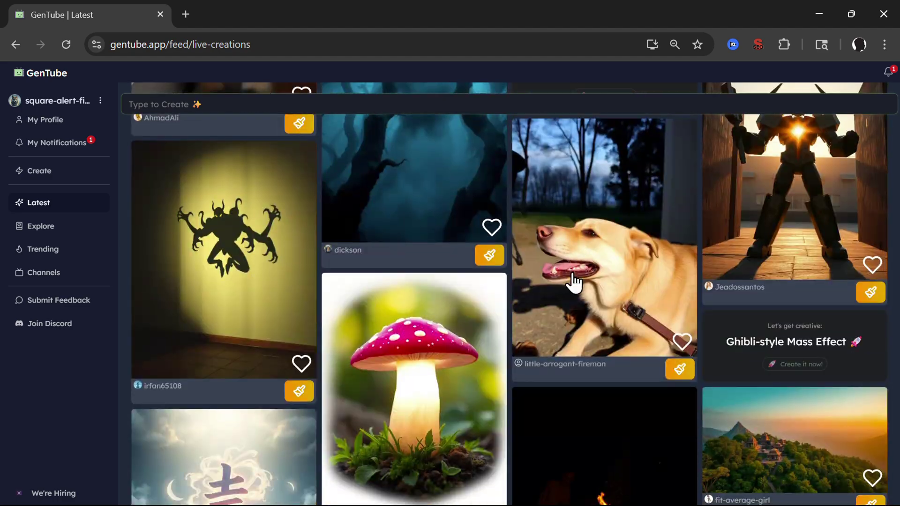
pyautogui.scroll(-6, 572, 281)
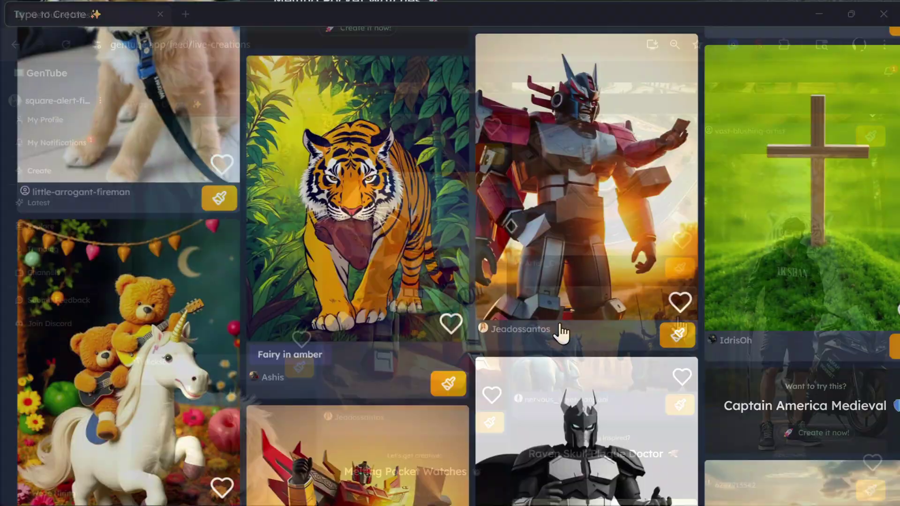
pyautogui.scroll(-13, 560, 333)
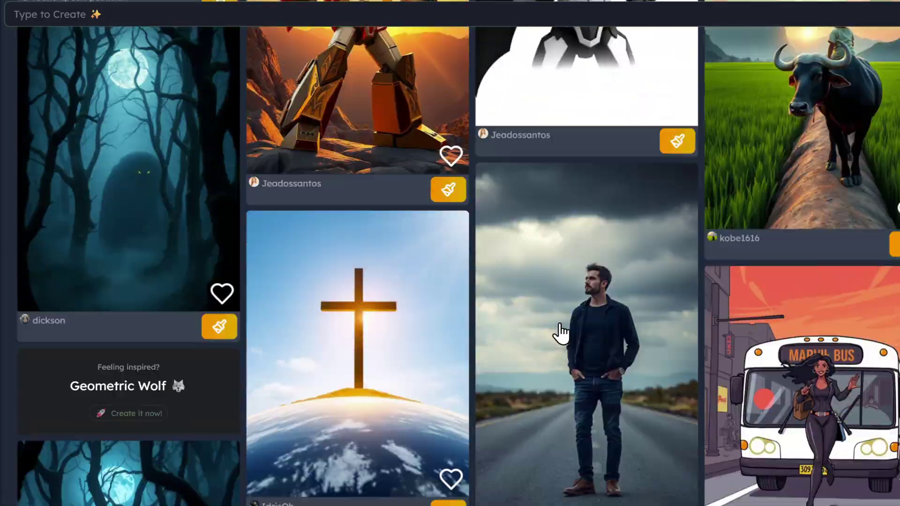
pyautogui.scroll(-13, 560, 332)
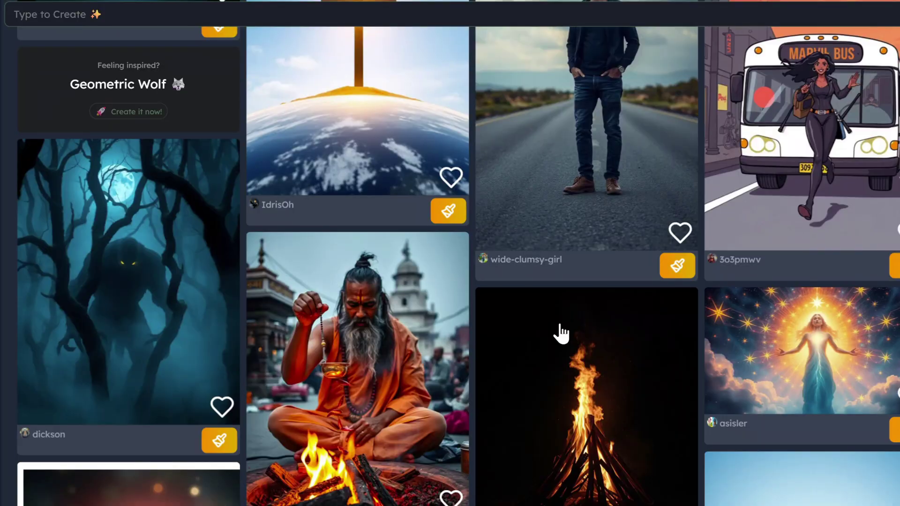
pyautogui.scroll(-12, 560, 333)
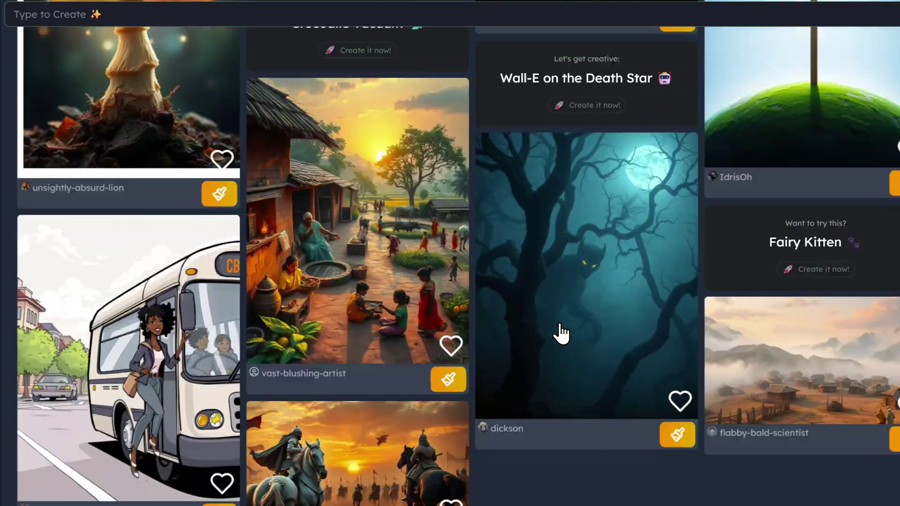
pyautogui.scroll(-14, 560, 332)
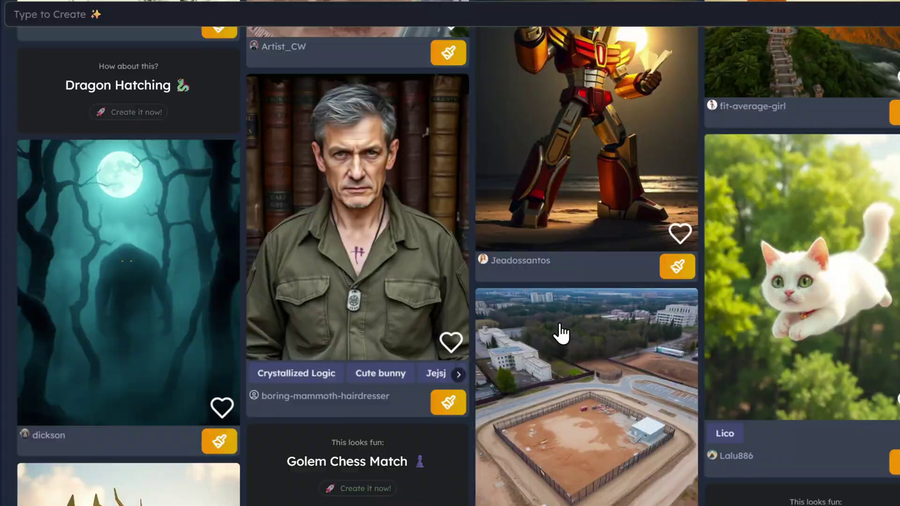
pyautogui.scroll(-14, 560, 333)
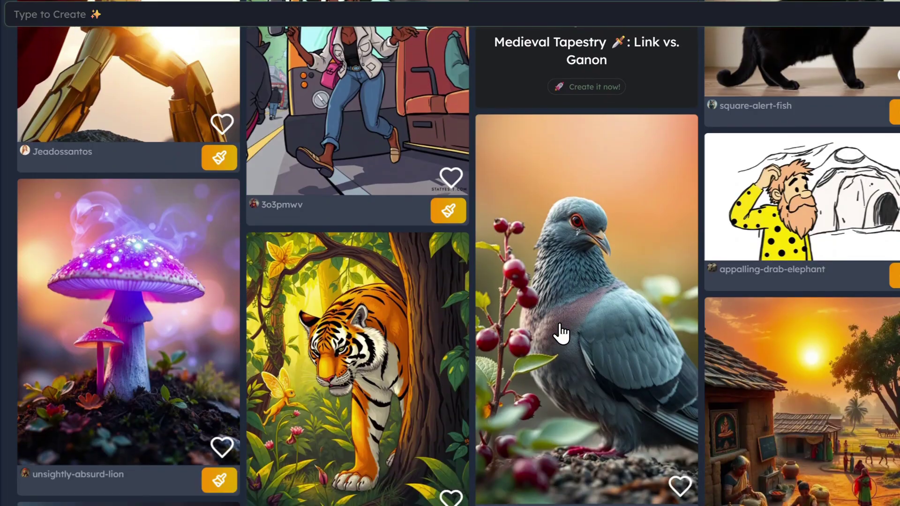
pyautogui.scroll(-8, 559, 322)
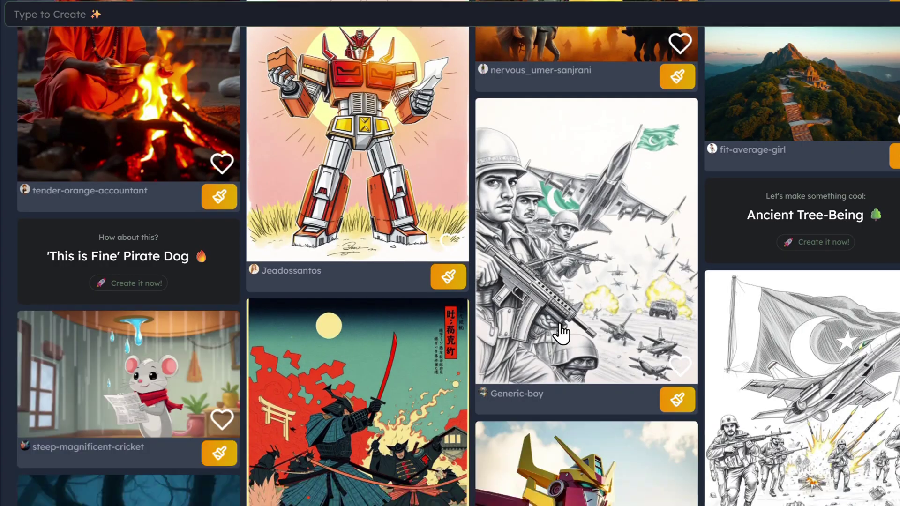